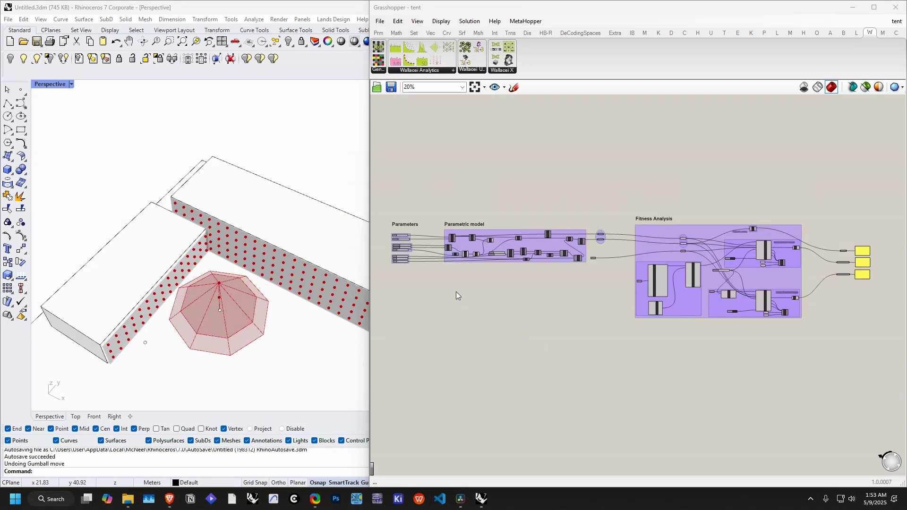
- Examine the Parameters group, the Parametric model and the Tent Base and Tent Cover outputs of the tent definition
scroll(427, 257, up, 3)
right_drag(527, 259, 521, 283)
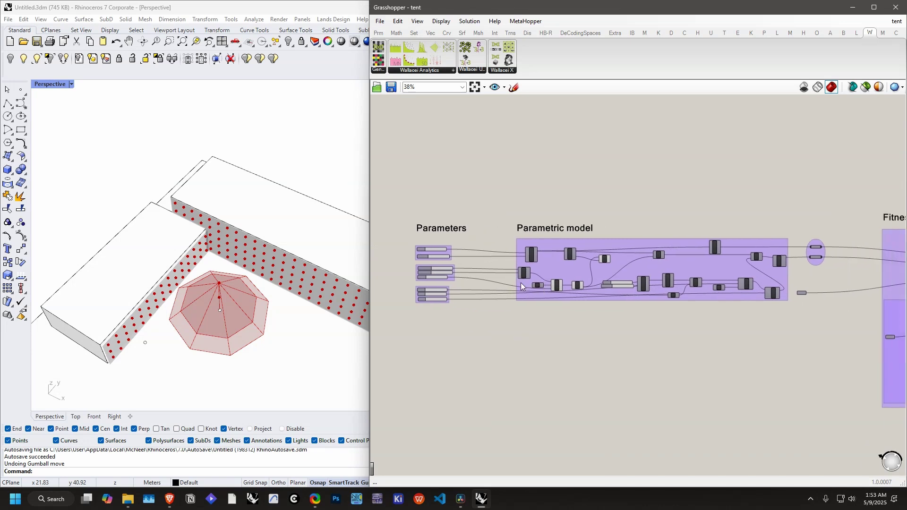
scroll(521, 282, up, 5)
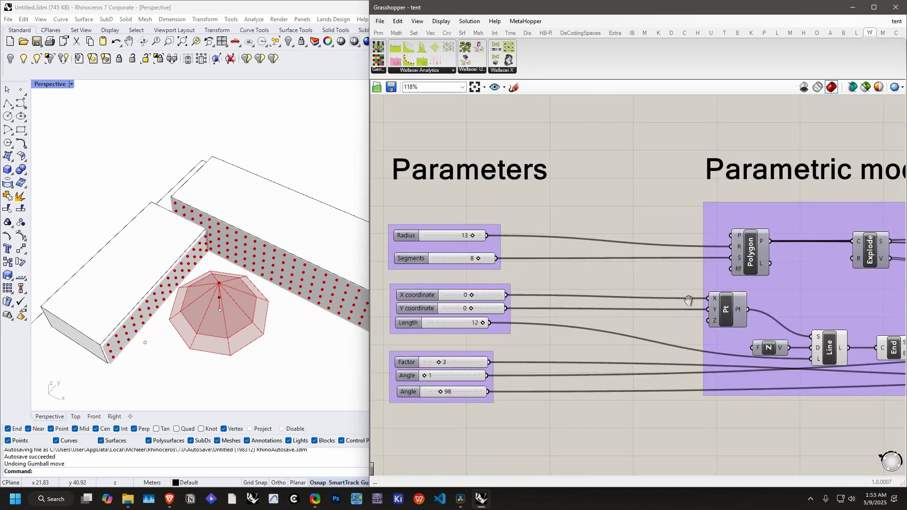
scroll(560, 286, down, 3)
right_drag(751, 310, 500, 273)
right_drag(742, 246, 585, 276)
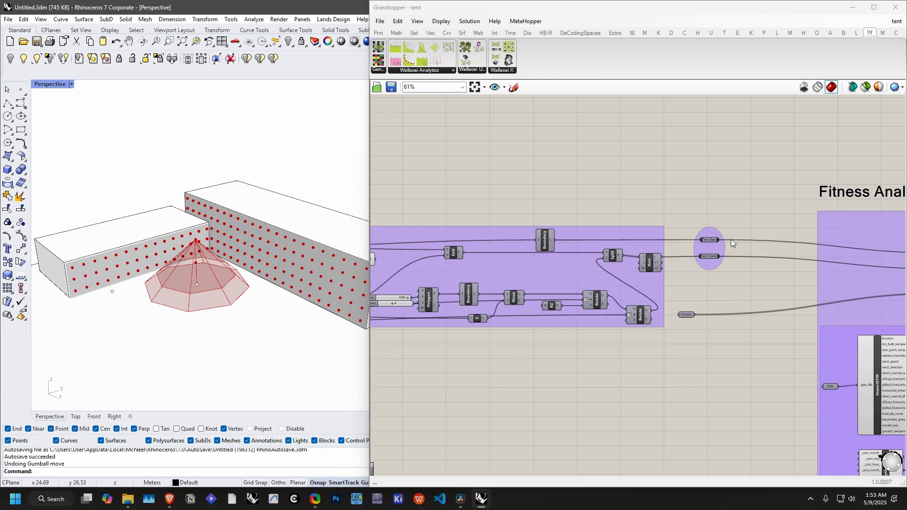
scroll(731, 243, up, 5)
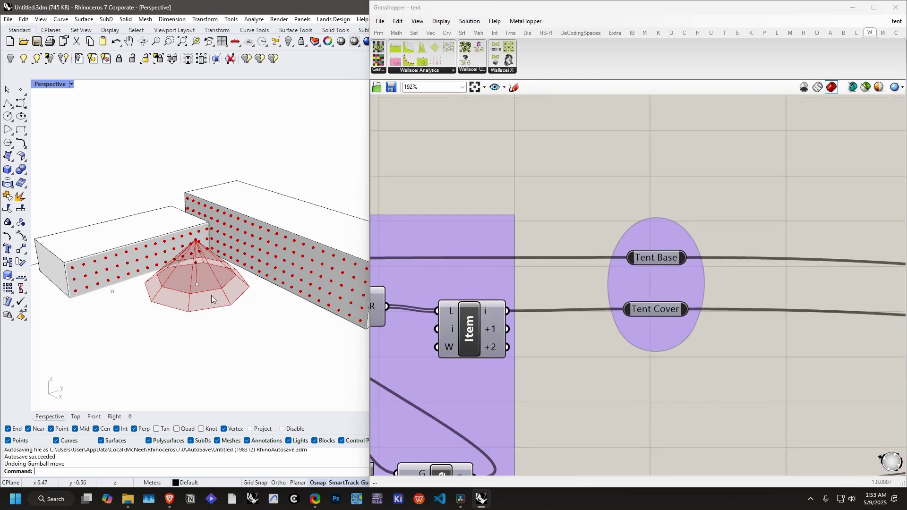
scroll(671, 303, down, 4)
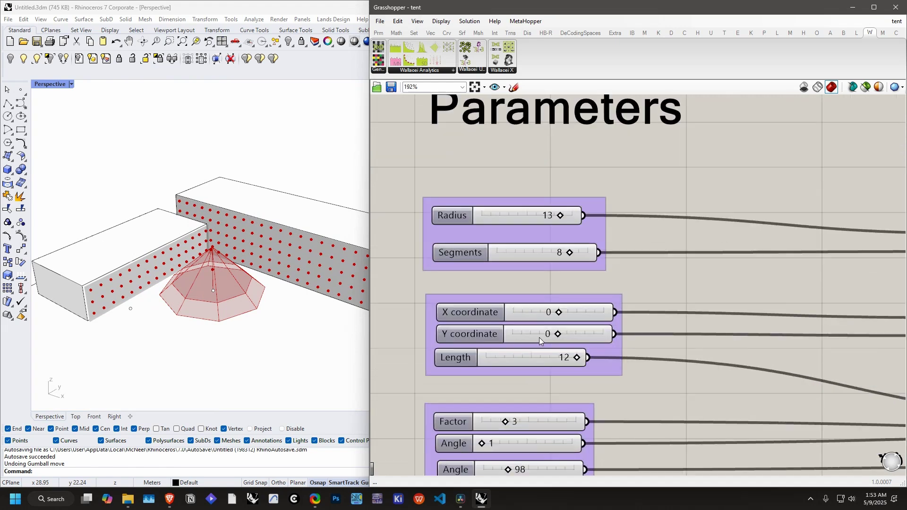
- Set the tent's X coordinate to 1 and its upper Angle to 14, and try 6 Segments before raising the segment count again
mouse_move(559, 312)
mouse_down()
mouse_move(571, 316)
mouse_move(560, 314)
mouse_up()
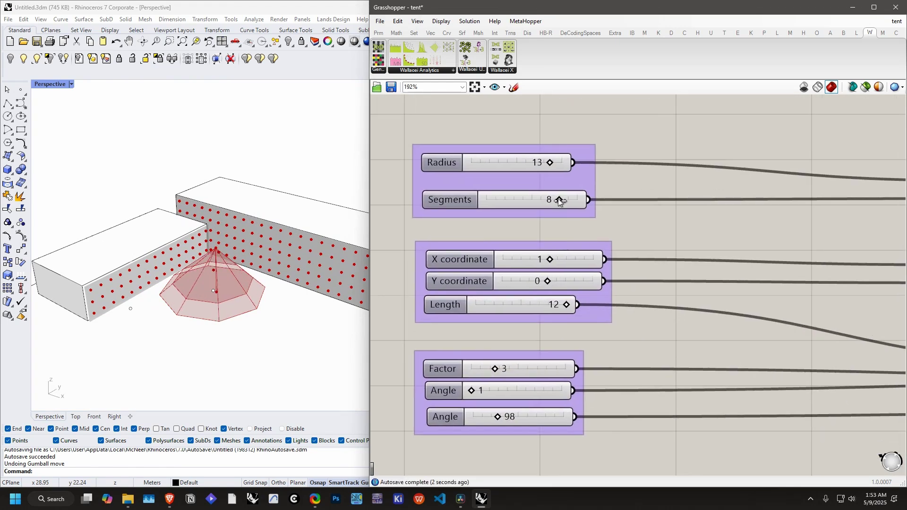
drag(559, 200, 539, 203)
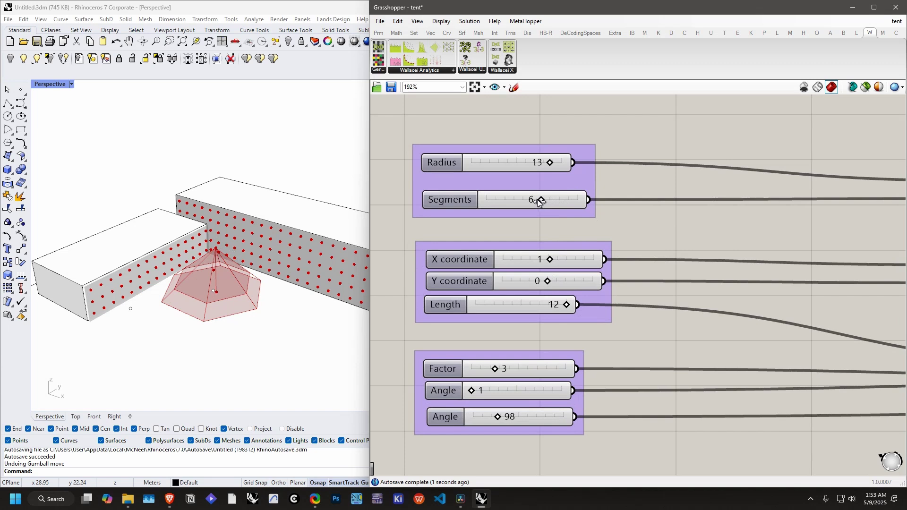
drag(472, 390, 478, 390)
right_drag(165, 326, 204, 364)
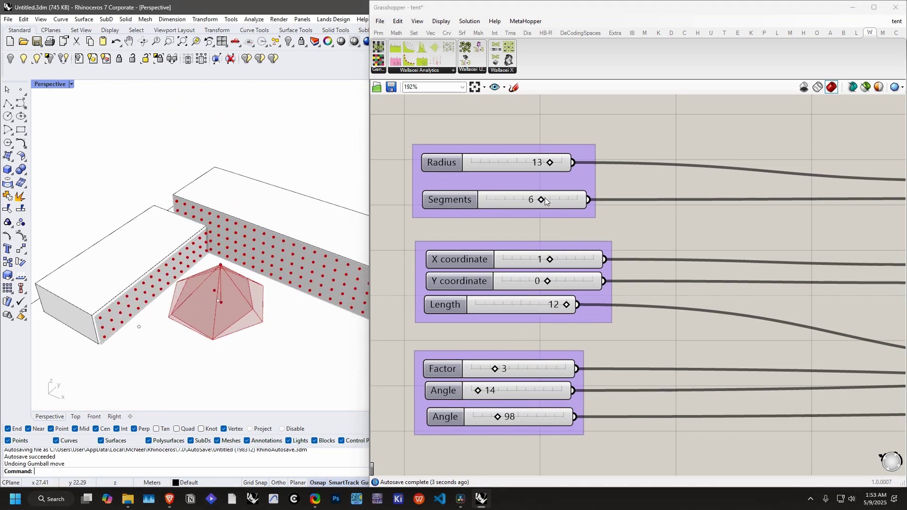
drag(541, 200, 556, 202)
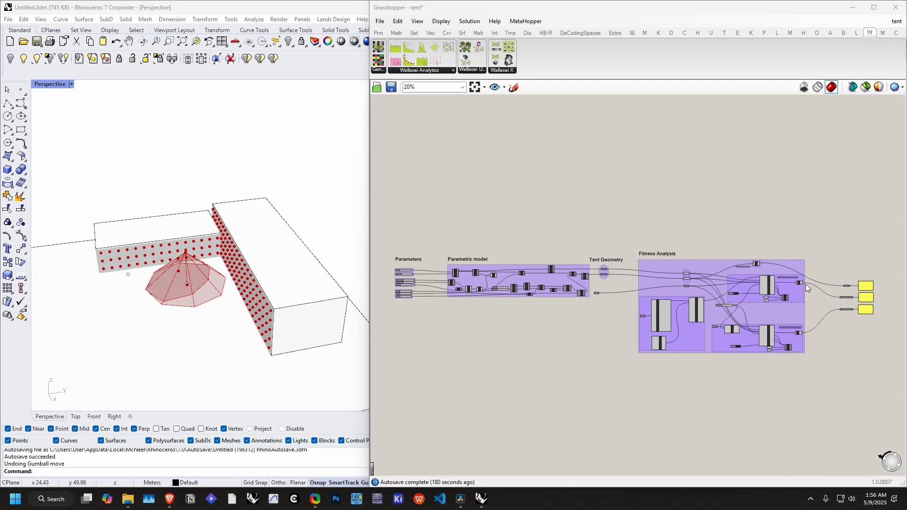
- Examine the Fitness Analysis group, covering its Fabric area, Direct Sun Hour and View Percentage sections
scroll(821, 309, up, 3)
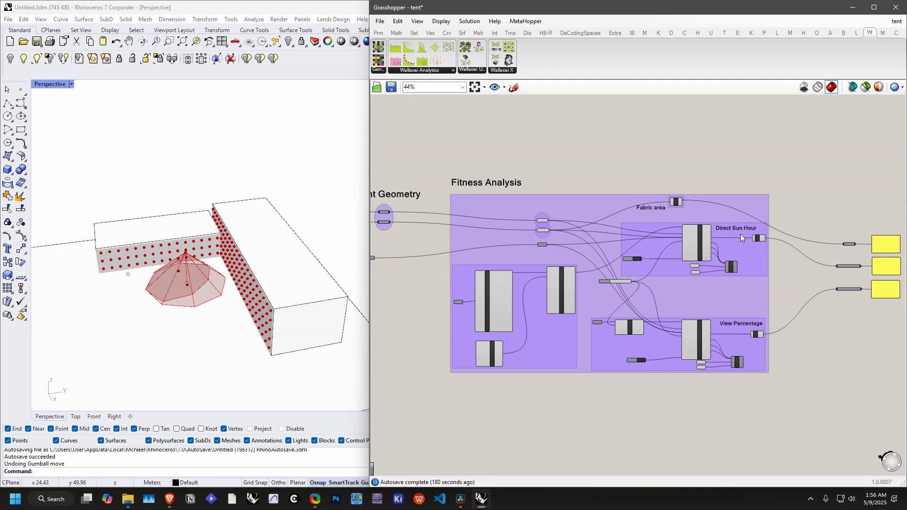
scroll(740, 238, up, 1)
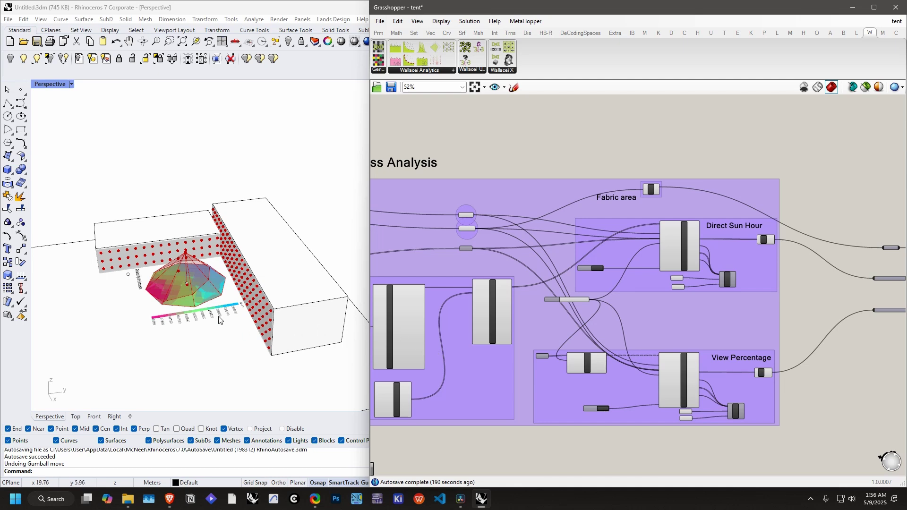
right_drag(213, 292, 232, 266)
right_drag(712, 334, 628, 322)
scroll(675, 319, down, 2)
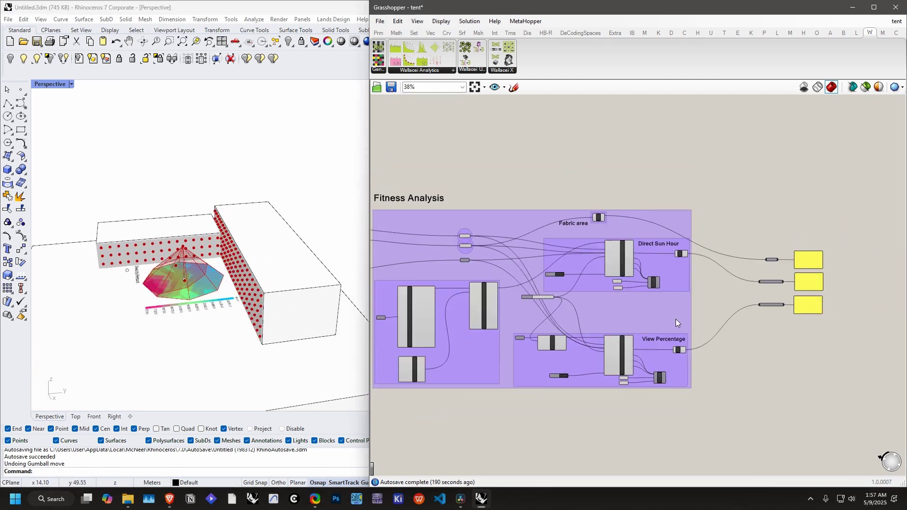
scroll(676, 319, up, 3)
right_drag(778, 307, 623, 342)
scroll(646, 277, up, 3)
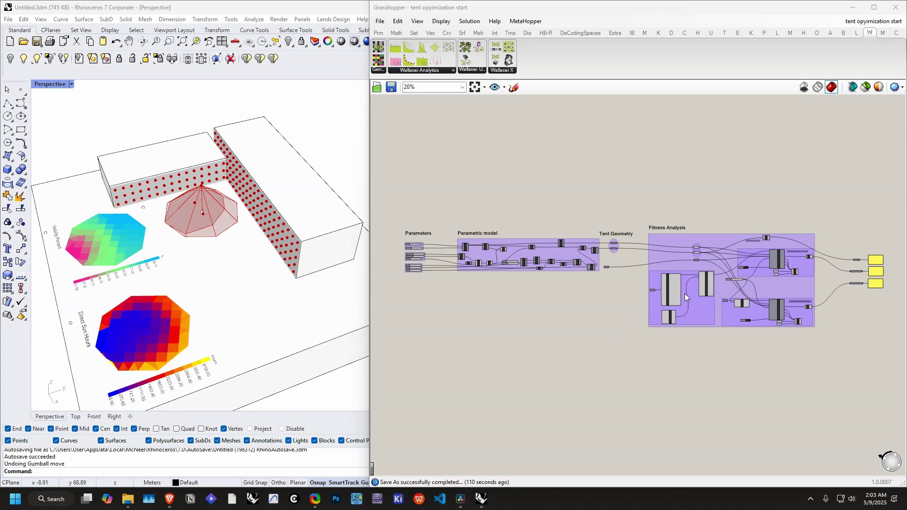
- Examine the Fabric area, Average Direct Sun Hour and Average View Percentage panels alongside the coloured analysis maps in the 3D model
scroll(703, 257, up, 6)
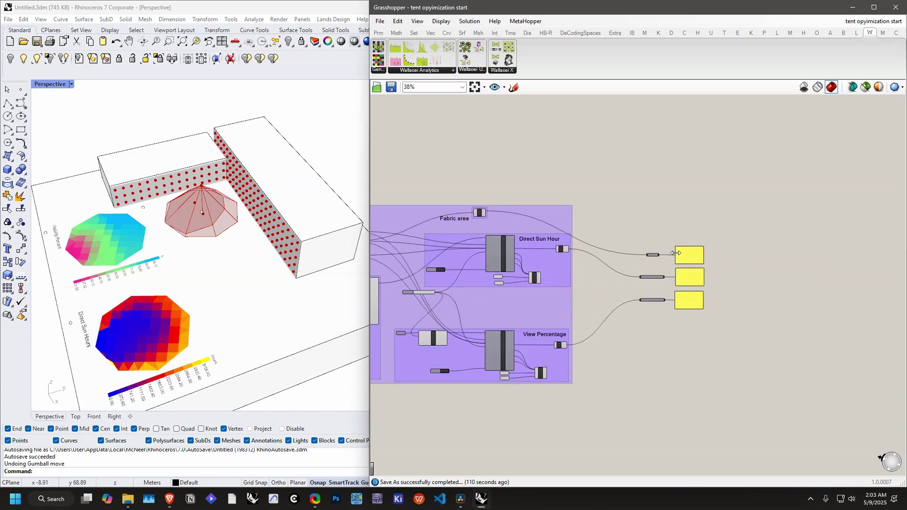
scroll(666, 259, up, 3)
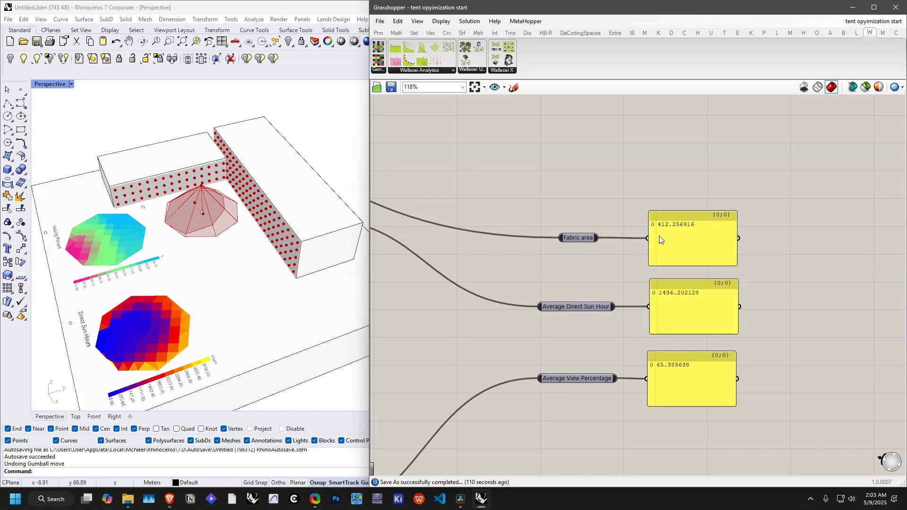
scroll(660, 239, up, 1)
right_drag(330, 236, 583, 282)
click(582, 280)
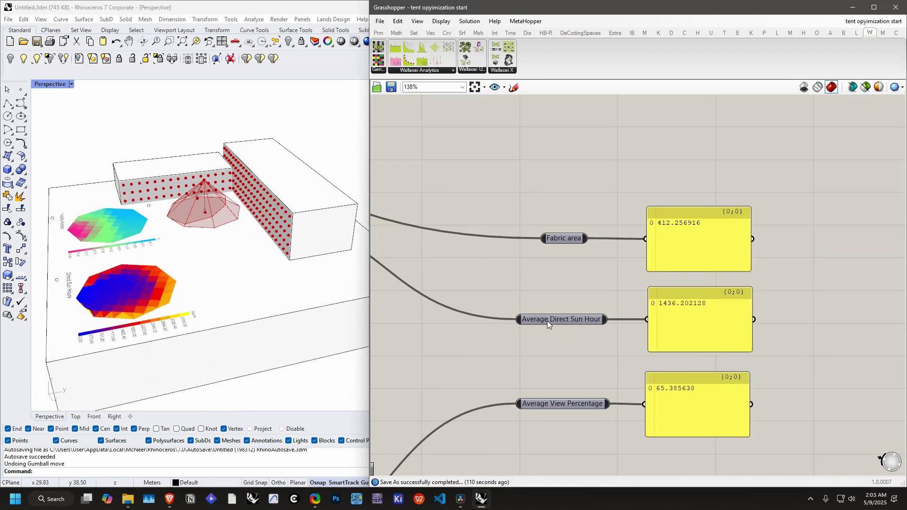
right_drag(202, 304, 188, 324)
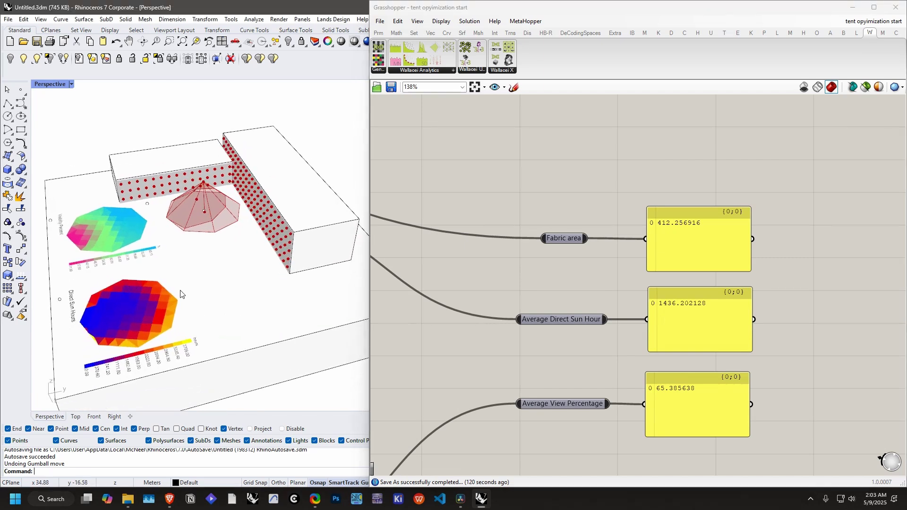
right_drag(516, 318, 510, 297)
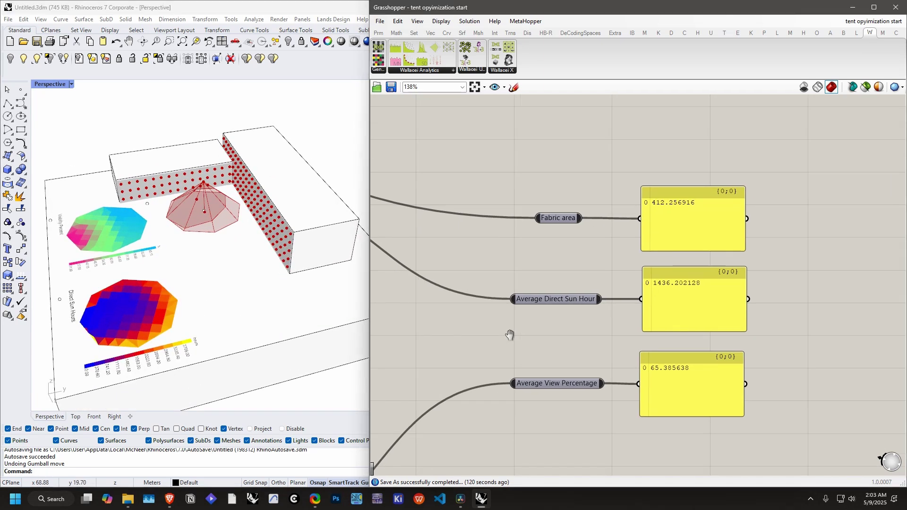
right_drag(208, 265, 204, 246)
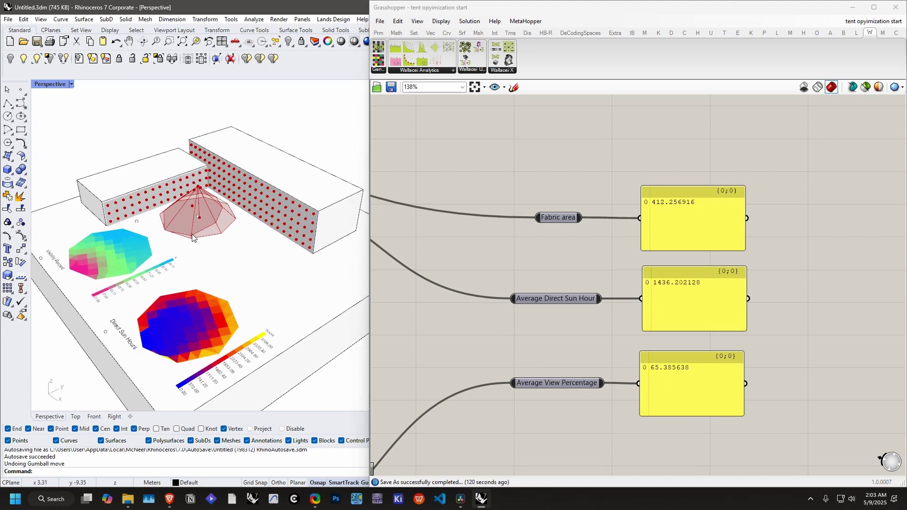
right_drag(210, 218, 204, 204)
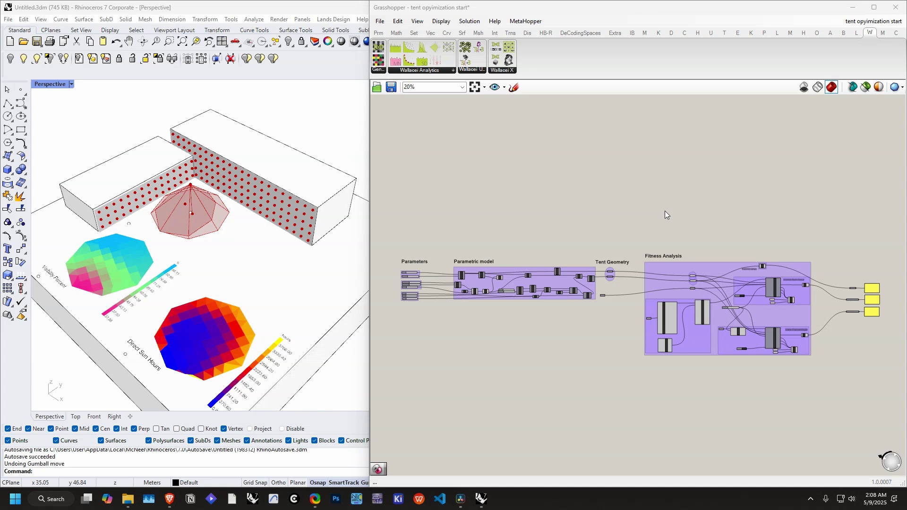
- Add a Galapagos component above the Fitness Analysis group and read the description of its Fitness input
scroll(673, 218, up, 4)
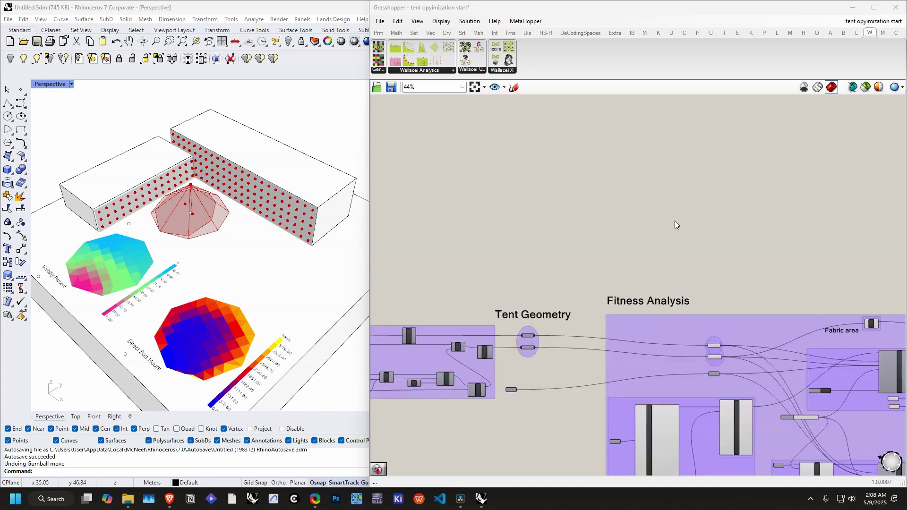
double_click(643, 234)
text(gala)
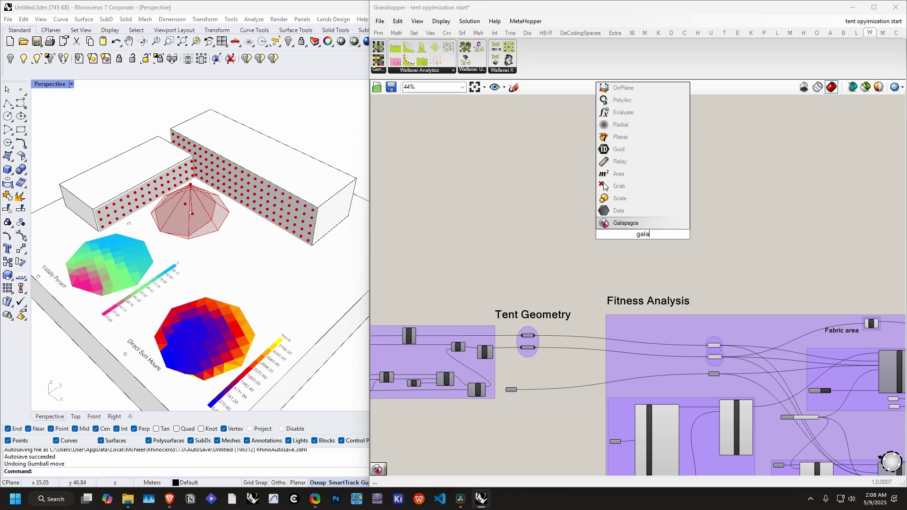
key(Return)
scroll(640, 236, up, 6)
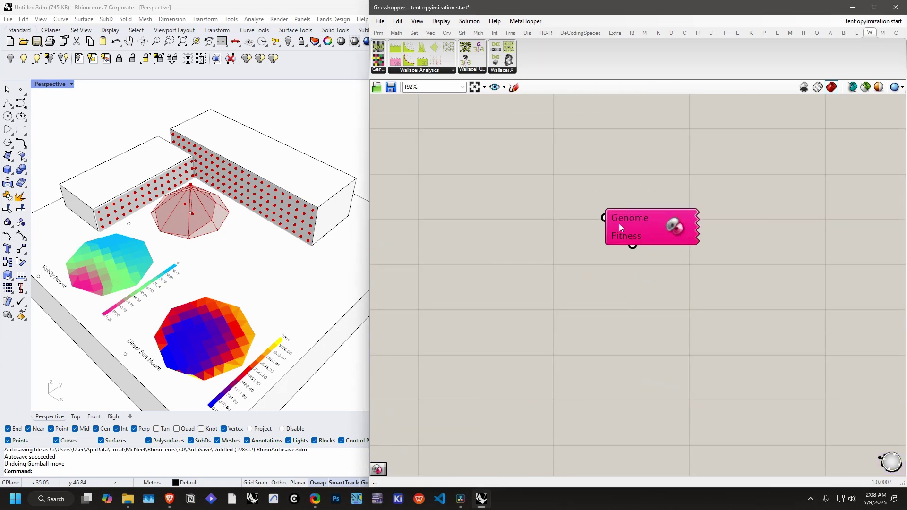
mouse_move(604, 218)
mouse_down()
mouse_move(575, 217)
mouse_move(603, 217)
mouse_up()
mouse_move(633, 247)
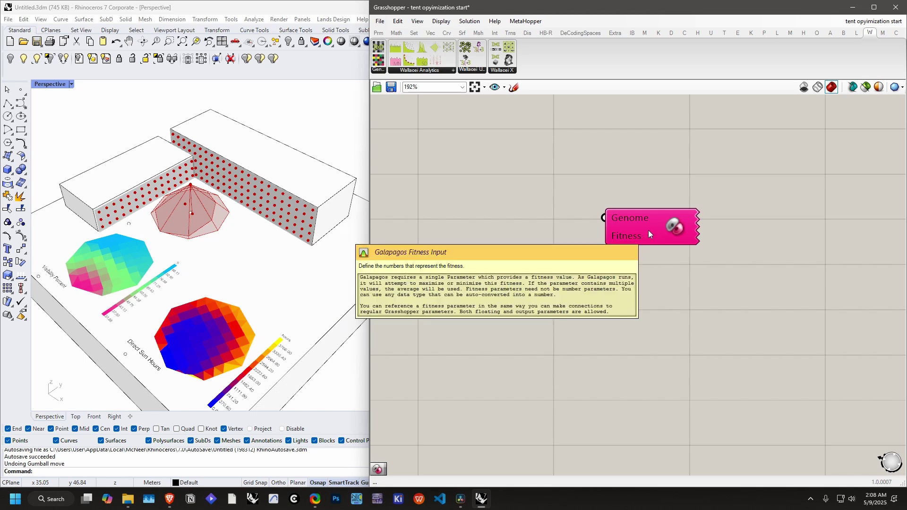
mouse_move(650, 228)
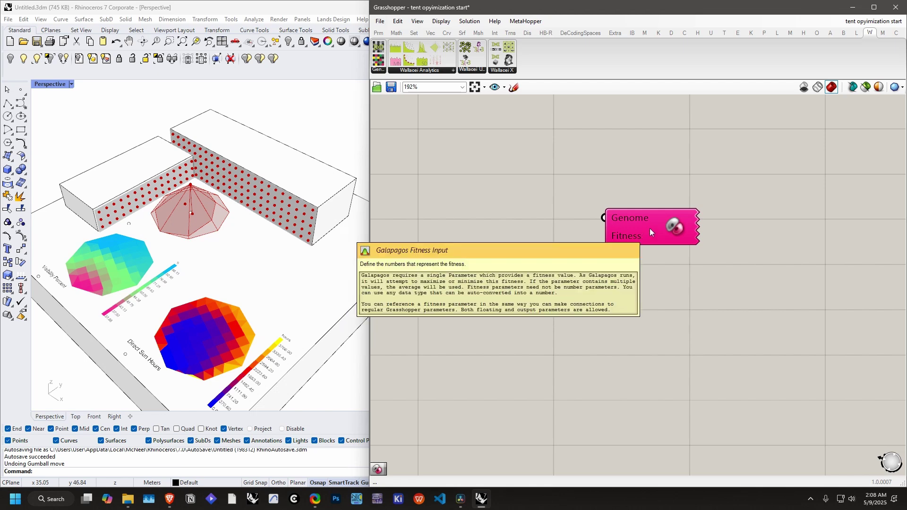
- Place a Wallacei X component directly above the Galapagos component and align it there
scroll(650, 228, down, 6)
right_drag(766, 334, 559, 182)
scroll(559, 182, down, 3)
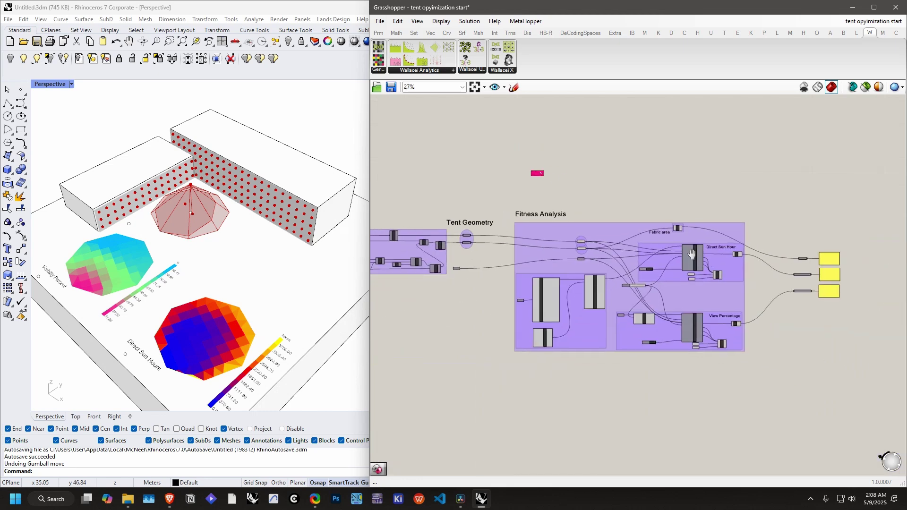
right_drag(691, 254, 546, 240)
scroll(543, 236, up, 3)
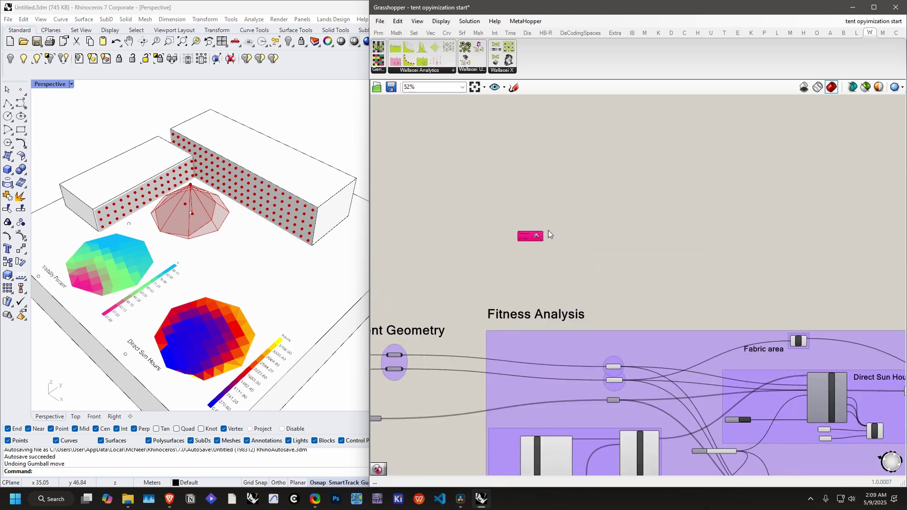
scroll(556, 240, down, 3)
scroll(556, 240, up, 3)
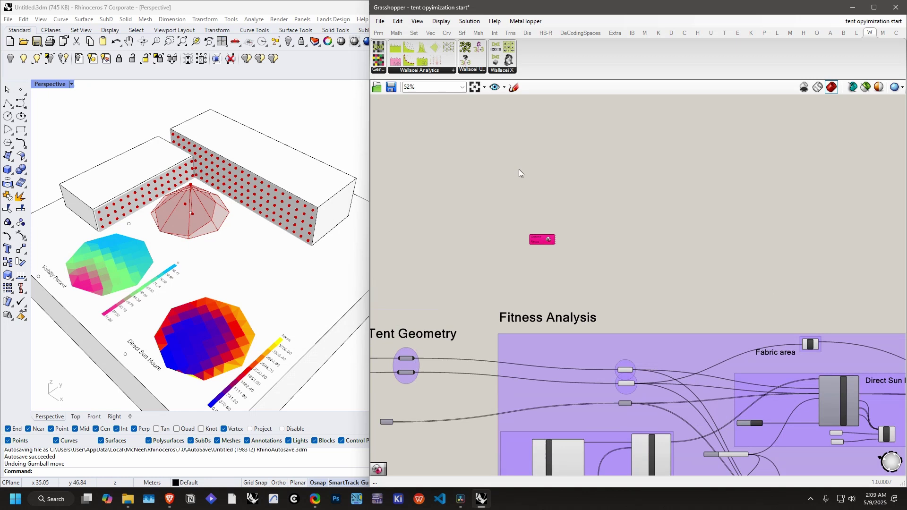
click(499, 71)
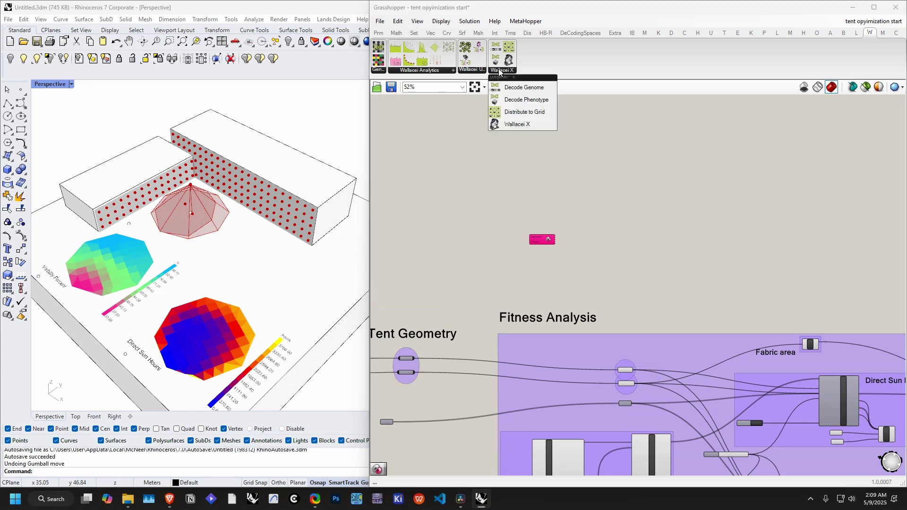
click(517, 124)
click(541, 206)
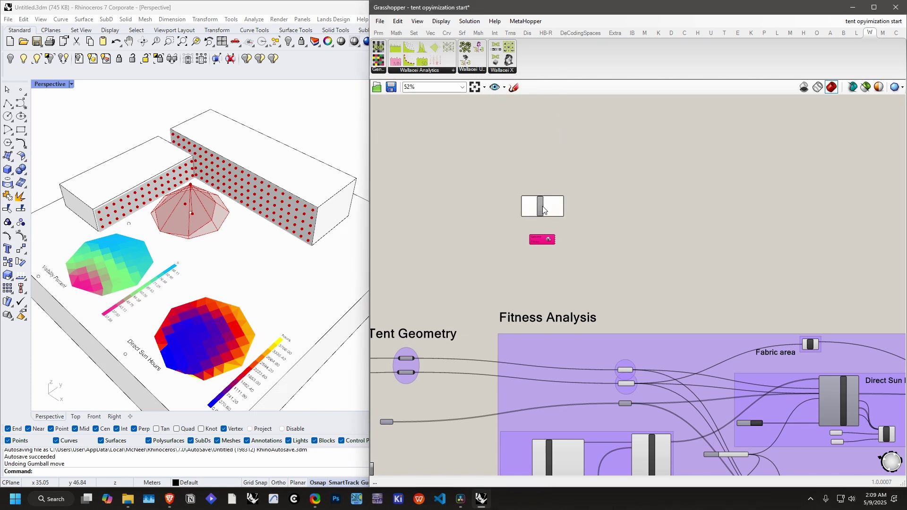
scroll(538, 206, up, 5)
drag(536, 205, 556, 222)
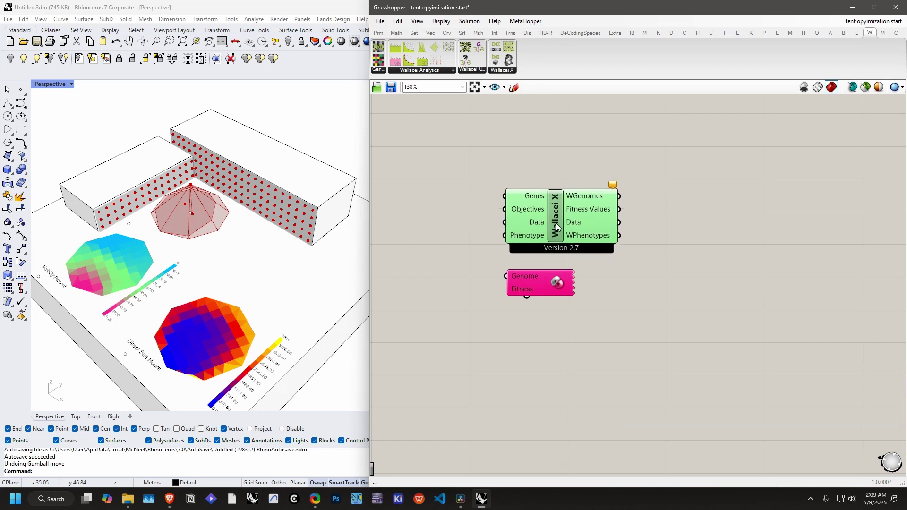
click(578, 141)
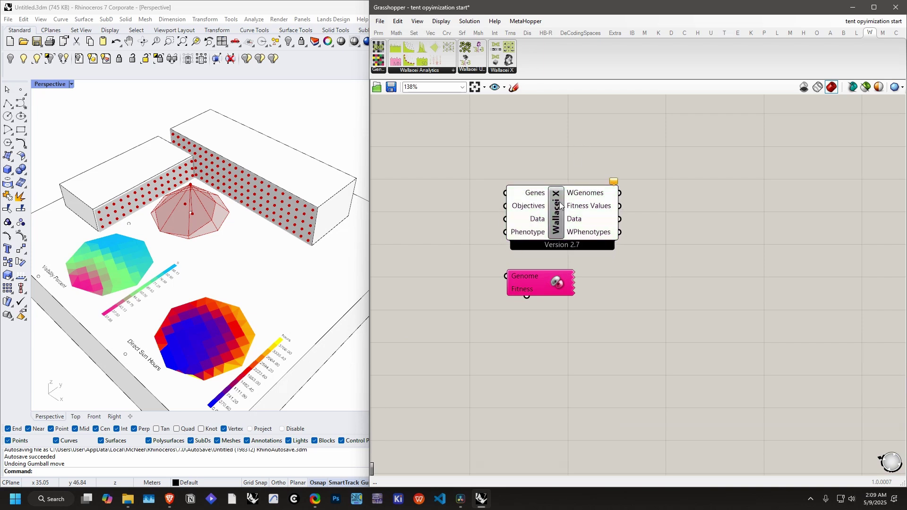
- Read the descriptions of the Genes and Objectives inputs on the Wallacei X component
mouse_move(535, 194)
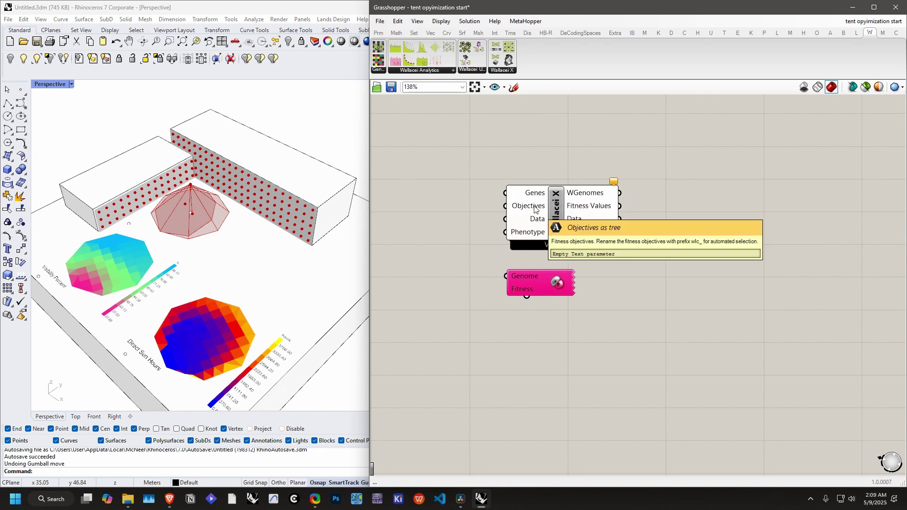
scroll(534, 209, down, 3)
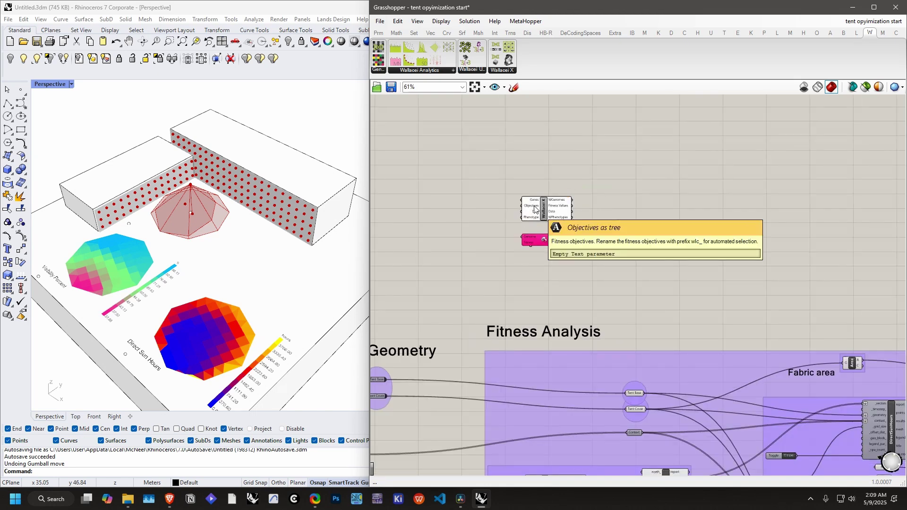
scroll(535, 210, up, 5)
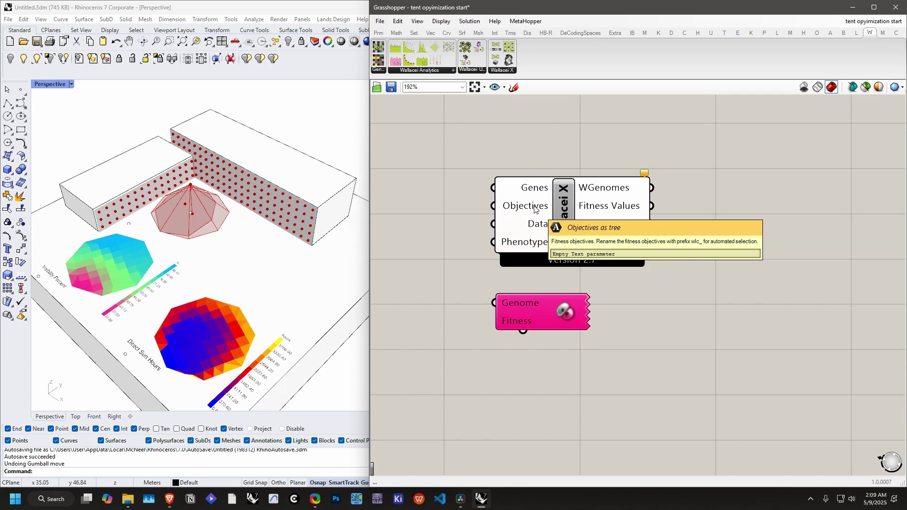
- Read the description of Wallacei X's Data input and review the Fabric area, Average Direct Sun Hour and Average View Percentage panels
mouse_move(538, 232)
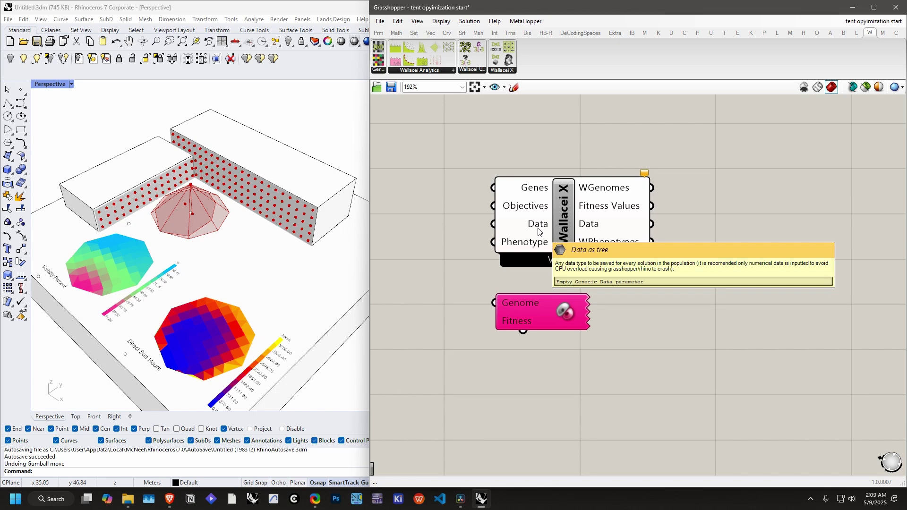
scroll(538, 232, down, 6)
right_drag(489, 249, 563, 240)
right_drag(660, 229, 505, 221)
right_drag(809, 261, 587, 238)
scroll(634, 276, up, 5)
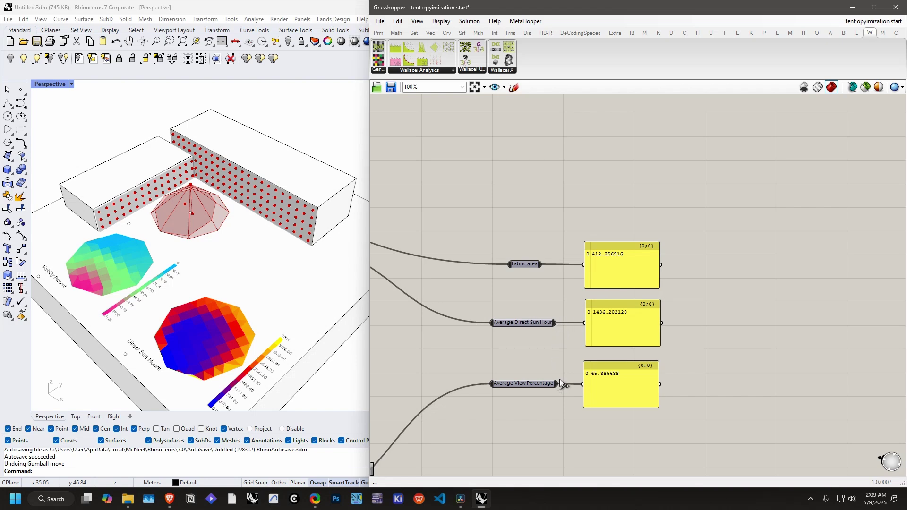
scroll(519, 262, down, 5)
right_drag(503, 257, 631, 276)
right_drag(458, 235, 540, 249)
scroll(566, 274, up, 6)
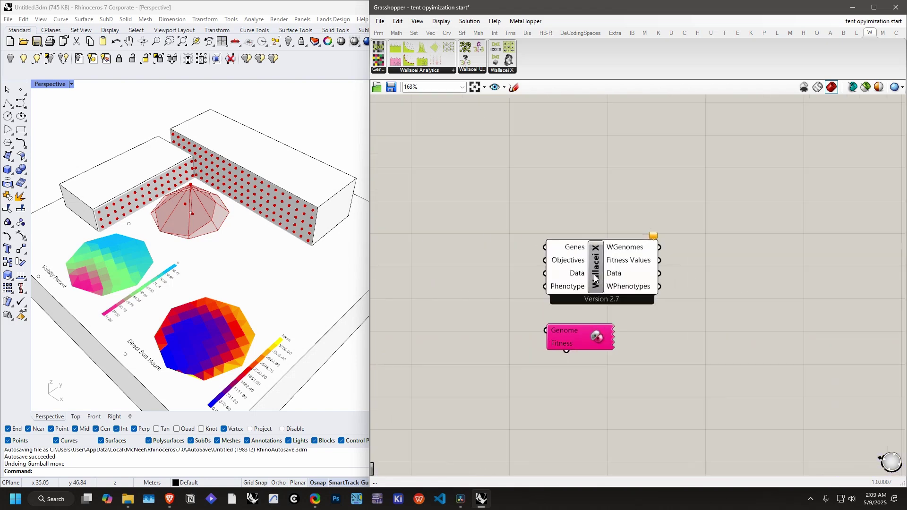
- Read the descriptions of the Phenotype input and the WPhenotypes and WGenomes outputs on the Wallacei X component
scroll(455, 305, down, 4)
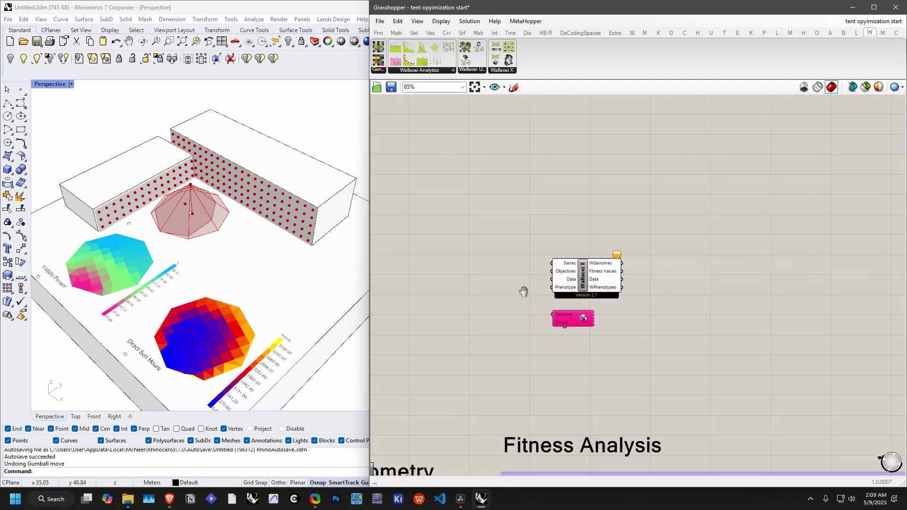
scroll(543, 286, up, 4)
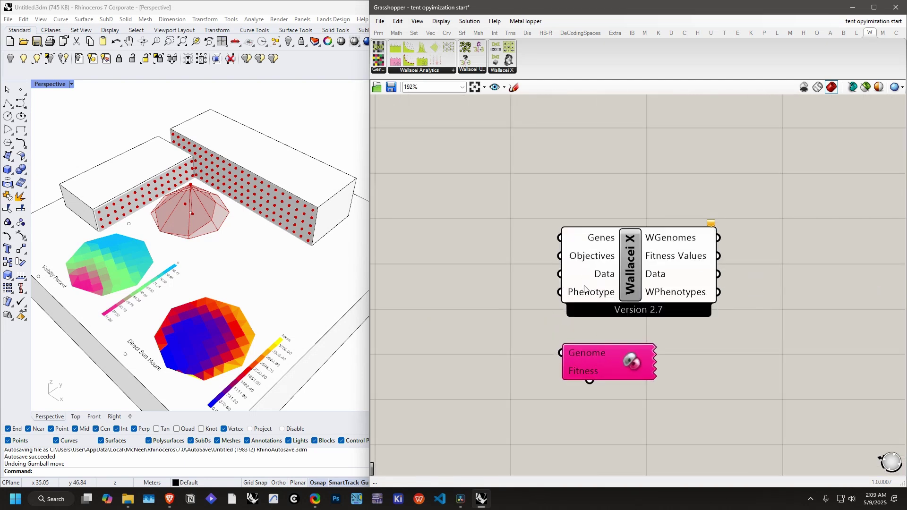
mouse_move(585, 299)
mouse_move(708, 296)
mouse_move(678, 241)
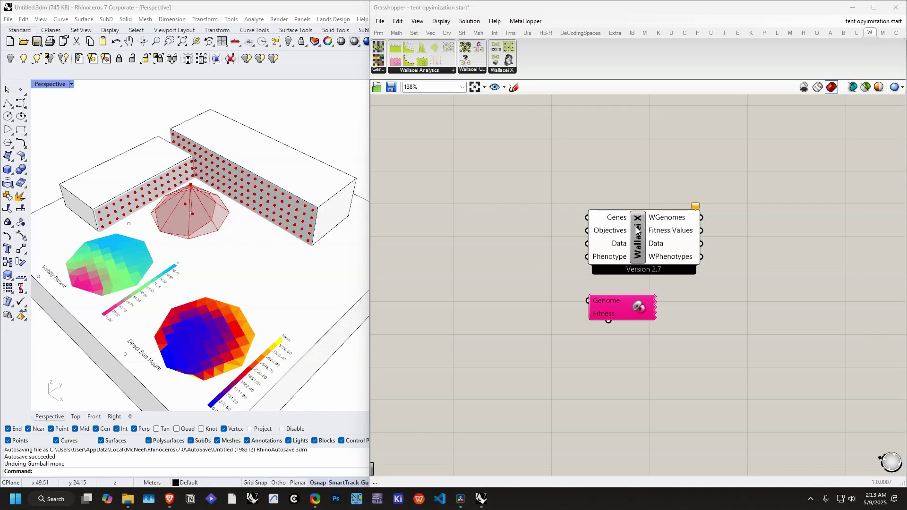
- Move the Wallacei X component across the canvas to the gap between the Parameters sliders and the Parametric model group
click(616, 221)
scroll(623, 222, down, 5)
right_drag(628, 223, 903, 187)
drag(885, 194, 474, 236)
right_drag(467, 234, 831, 196)
drag(839, 200, 662, 293)
scroll(656, 297, up, 5)
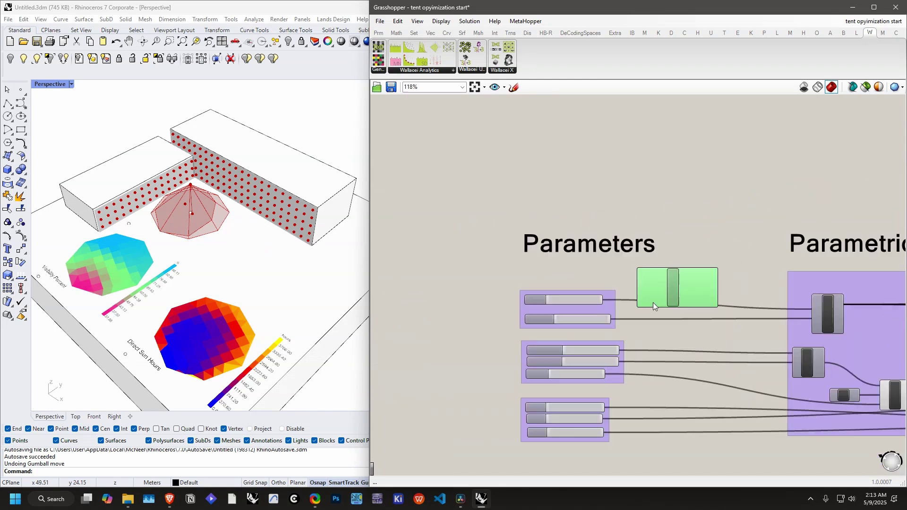
drag(687, 231, 725, 231)
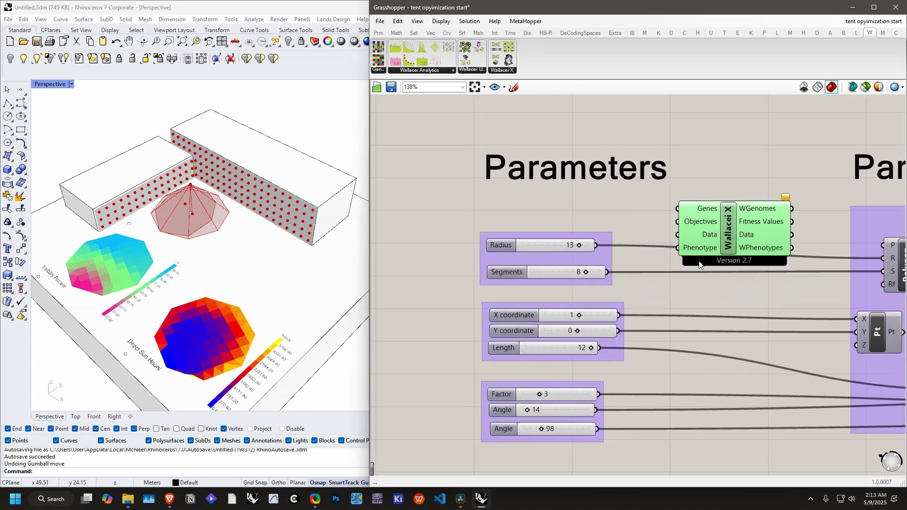
right_drag(684, 287, 614, 283)
drag(661, 232, 669, 224)
- Nudge the Radius slider within its group and set the Y coordinate slider to -10
drag(431, 241, 431, 245)
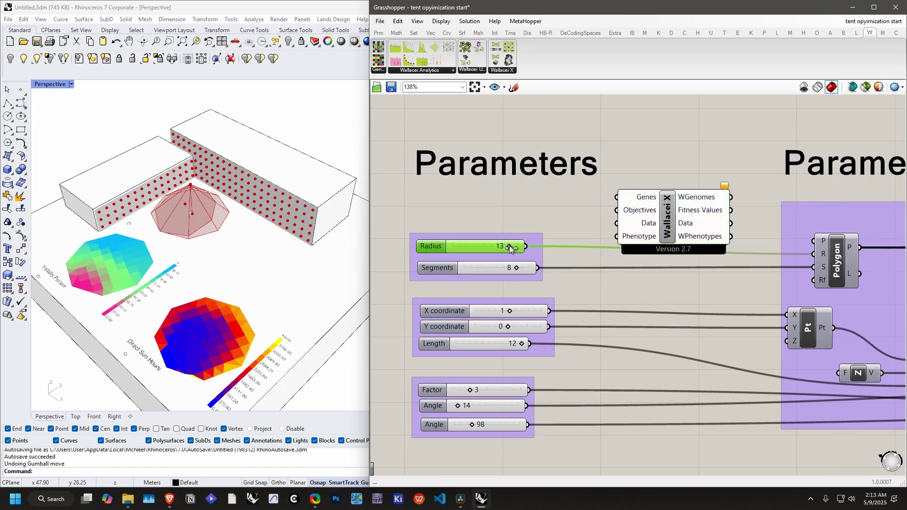
mouse_move(509, 246)
mouse_down()
mouse_move(491, 247)
mouse_move(508, 246)
mouse_up()
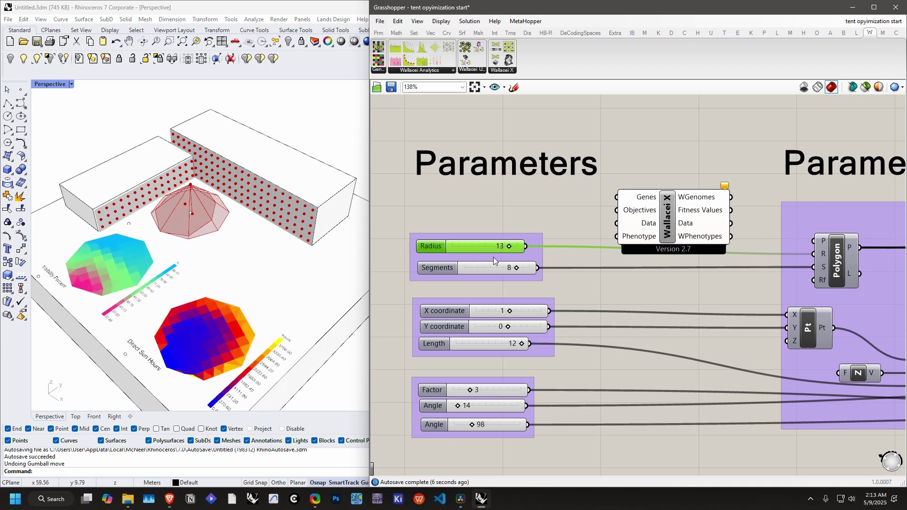
right_drag(561, 278, 528, 246)
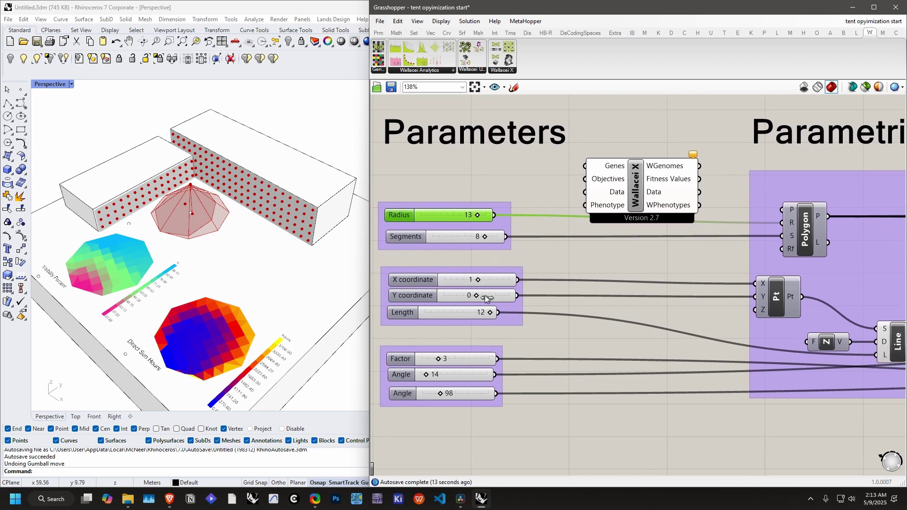
drag(487, 296, 459, 298)
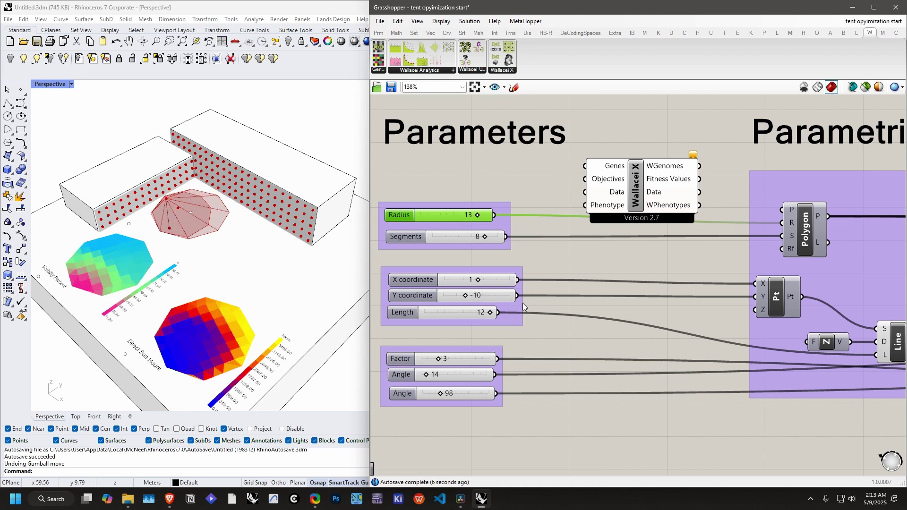
- Connect the Y coordinate, X coordinate and Length sliders to the Genes input of Wallacei X, widening the X coordinate slider slightly
drag(518, 295, 585, 165)
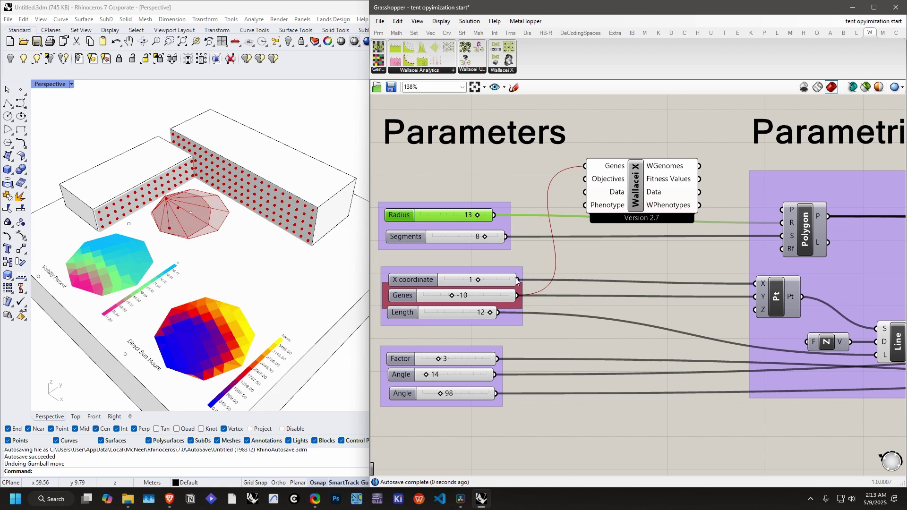
drag(516, 281, 529, 237)
drag(537, 281, 584, 166)
drag(499, 312, 585, 166)
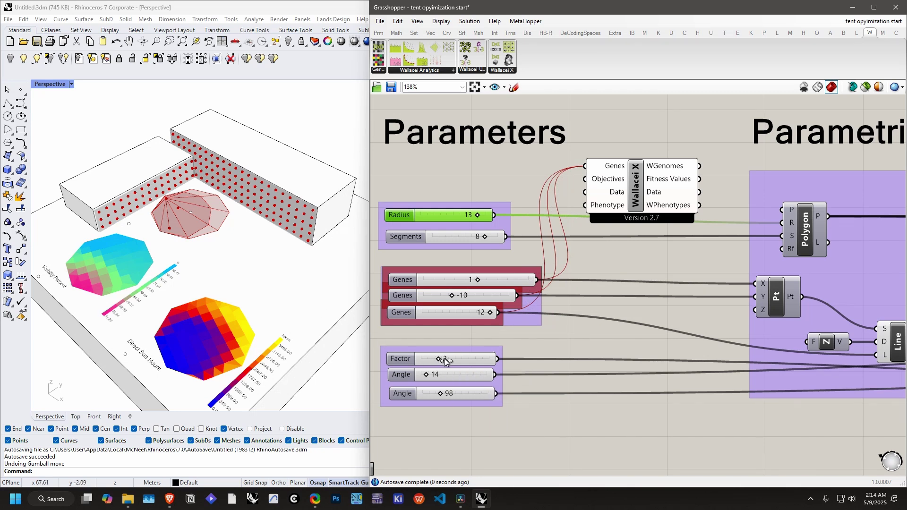
- Set the Factor slider to 4 and add Factor and both Angle sliders to the Genes input of Wallacei X
drag(445, 362, 445, 361)
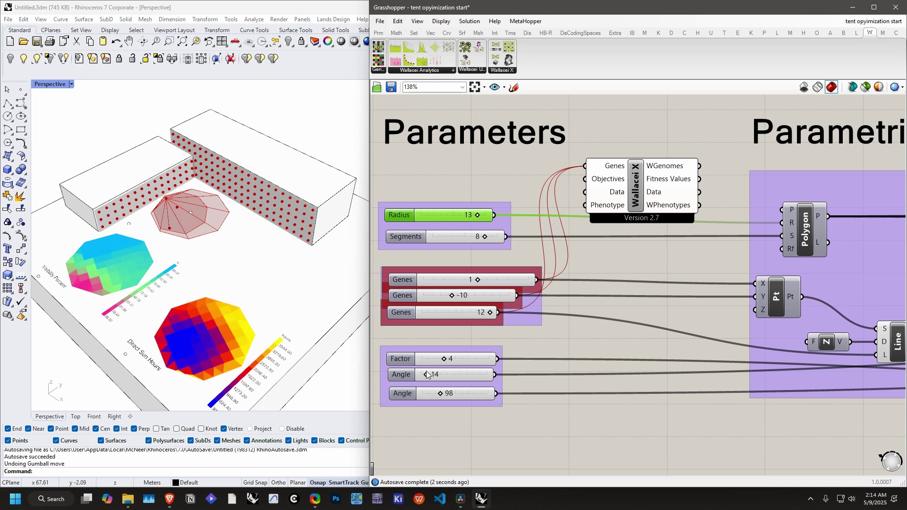
shift+drag(497, 358, 585, 166)
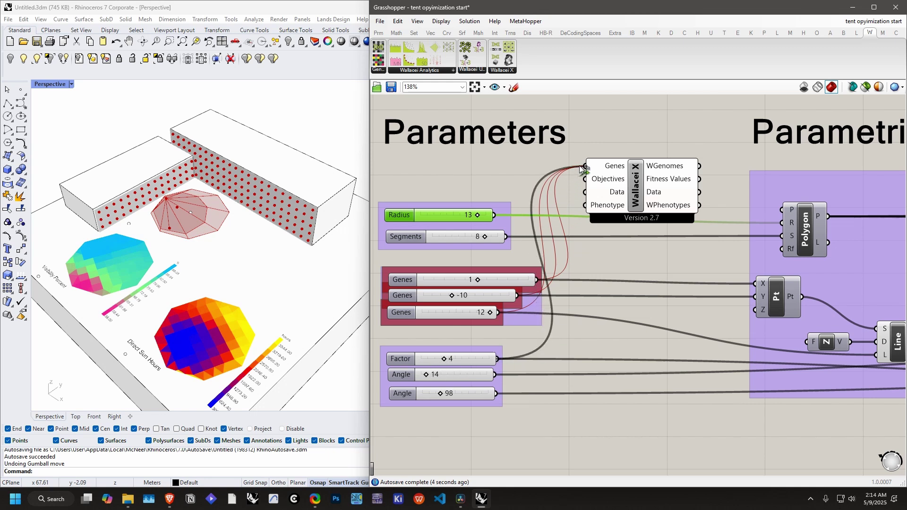
shift+drag(495, 376, 585, 165)
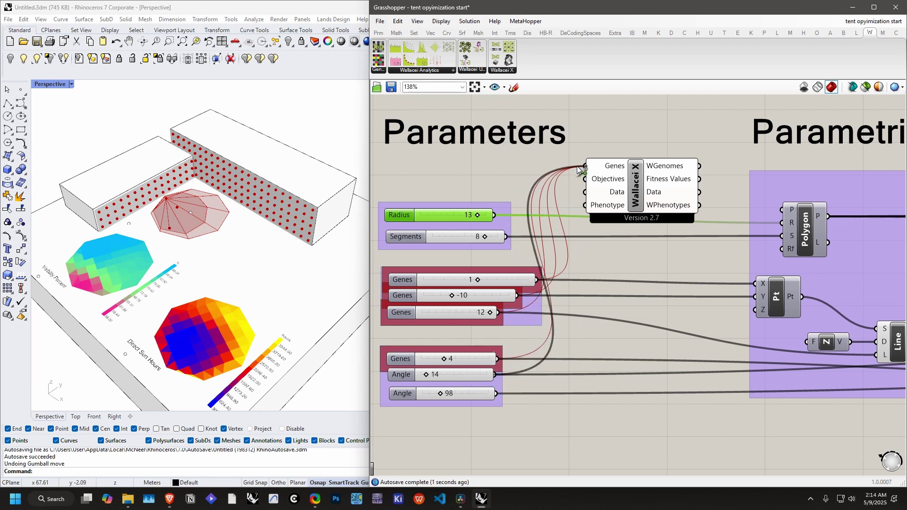
drag(494, 395, 512, 394)
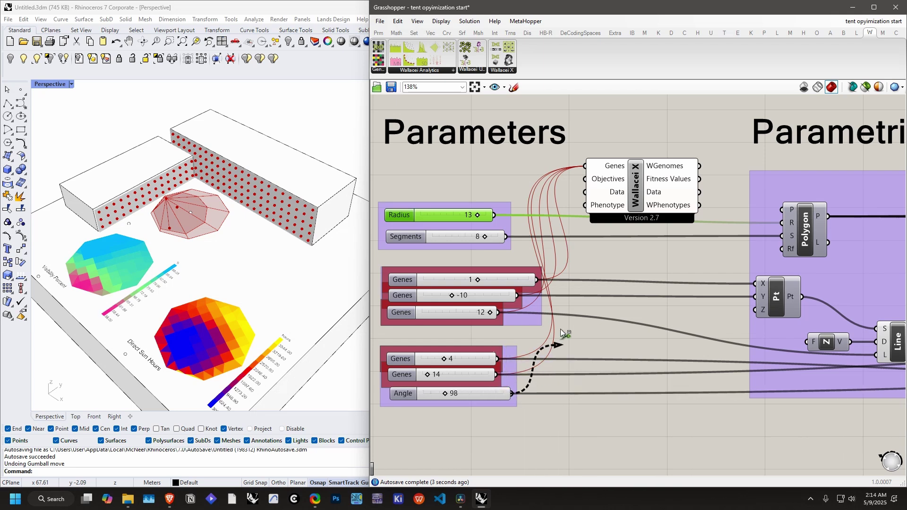
shift+drag(560, 329, 585, 166)
- Move the Wallacei X component past the Fitness Analysis group to just above the Fabric area relay and its panel
scroll(674, 257, down, 3)
right_drag(675, 256, 432, 325)
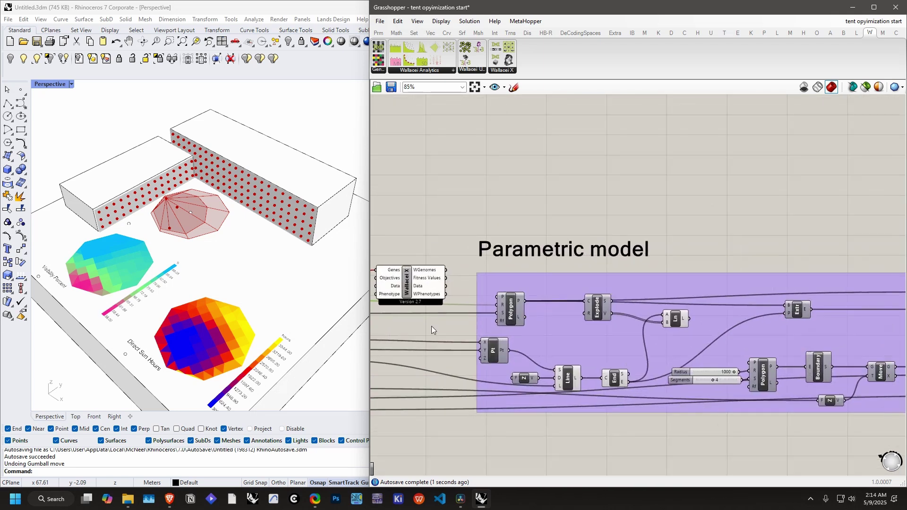
scroll(420, 307, down, 2)
scroll(401, 298, up, 5)
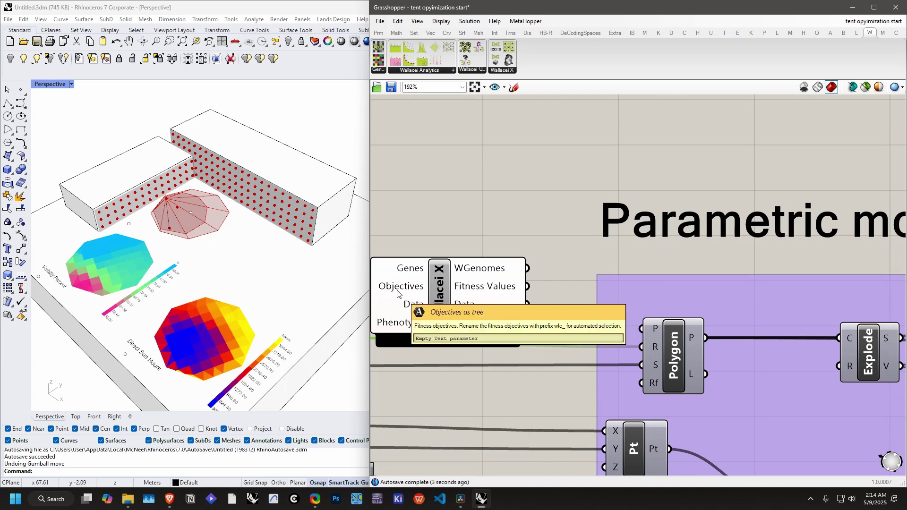
scroll(397, 294, down, 5)
drag(446, 298, 869, 170)
scroll(856, 239, down, 4)
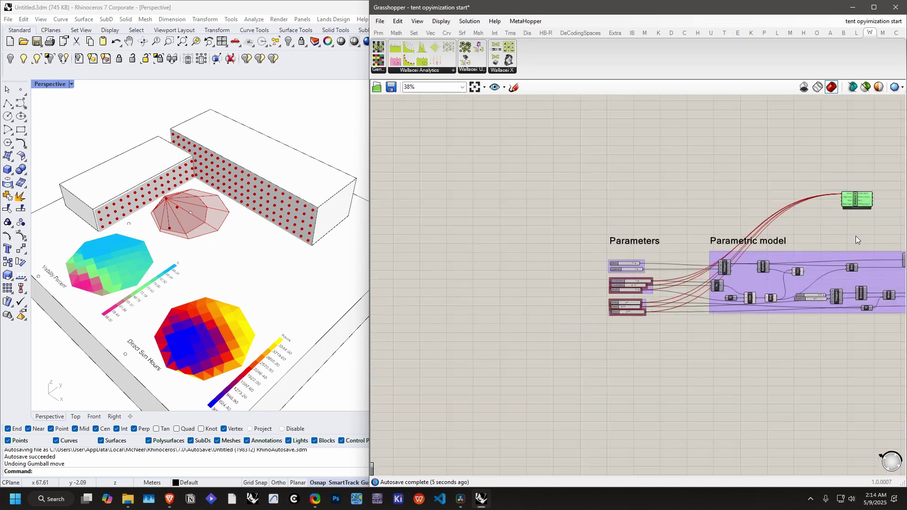
right_drag(855, 240, 573, 243)
right_drag(640, 208, 421, 182)
drag(411, 181, 848, 189)
right_drag(848, 190, 455, 160)
drag(454, 160, 642, 223)
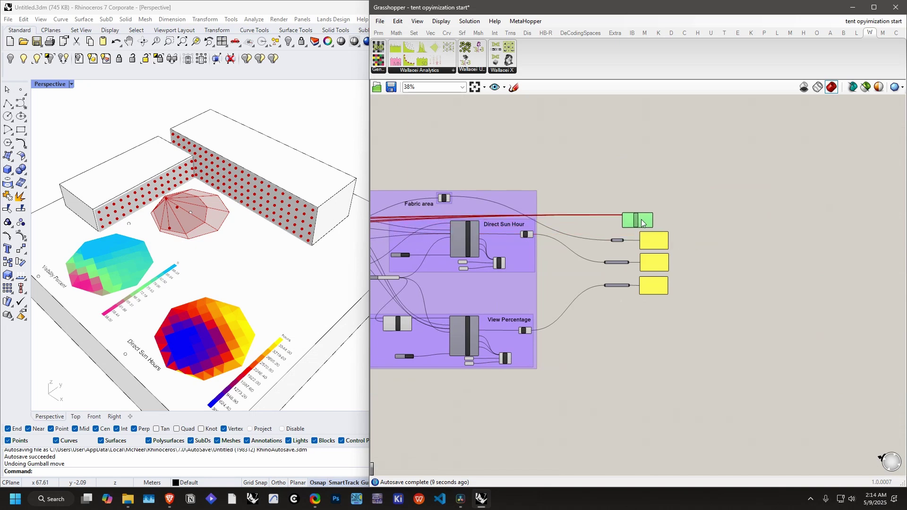
scroll(642, 223, up, 7)
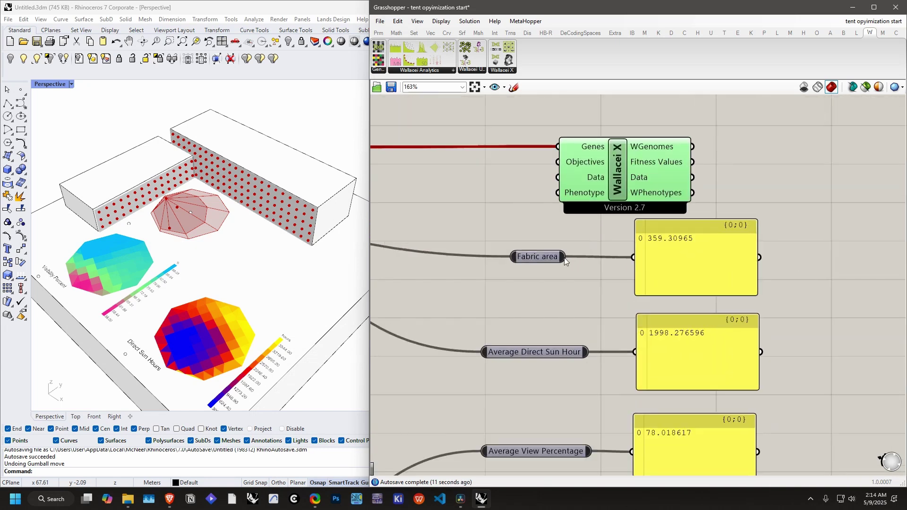
- Connect the Fabric area and Average Direct Sun Hour relays to the Objectives input and move Wallacei X below the three value panels
drag(564, 257, 558, 162)
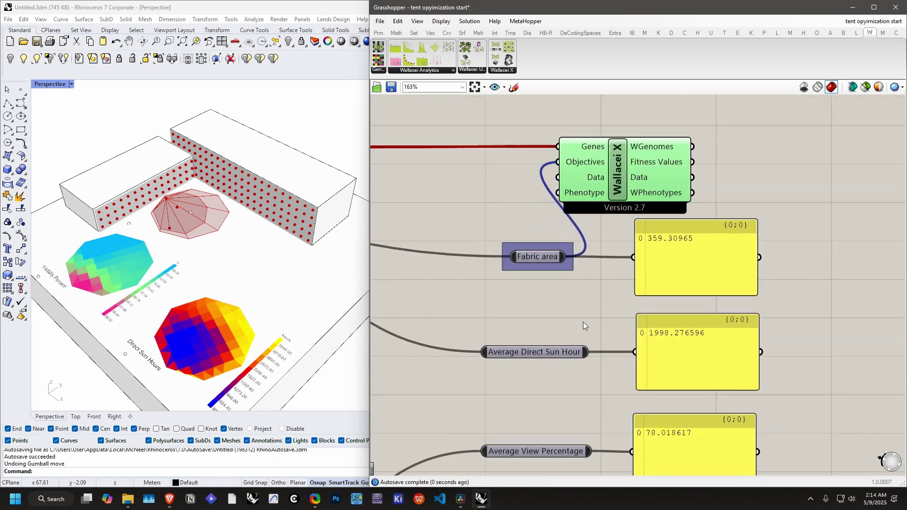
drag(588, 351, 560, 162)
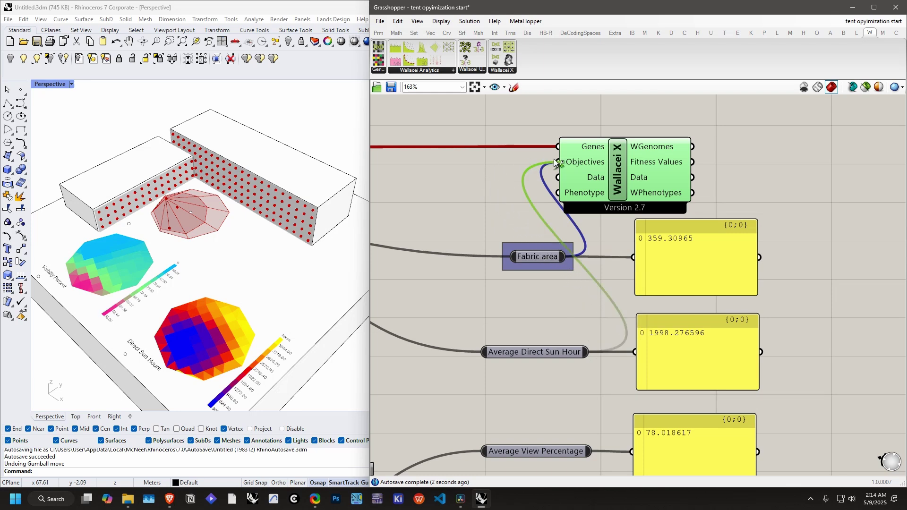
drag(647, 169, 847, 210)
scroll(789, 198, down, 2)
drag(782, 194, 792, 388)
- Add a Subtraction component beside the Average View Percentage relay and connect the relay to its B input
scroll(614, 345, up, 3)
mouse_move(573, 304)
mouse_down()
mouse_move(548, 313)
mouse_move(563, 302)
mouse_up()
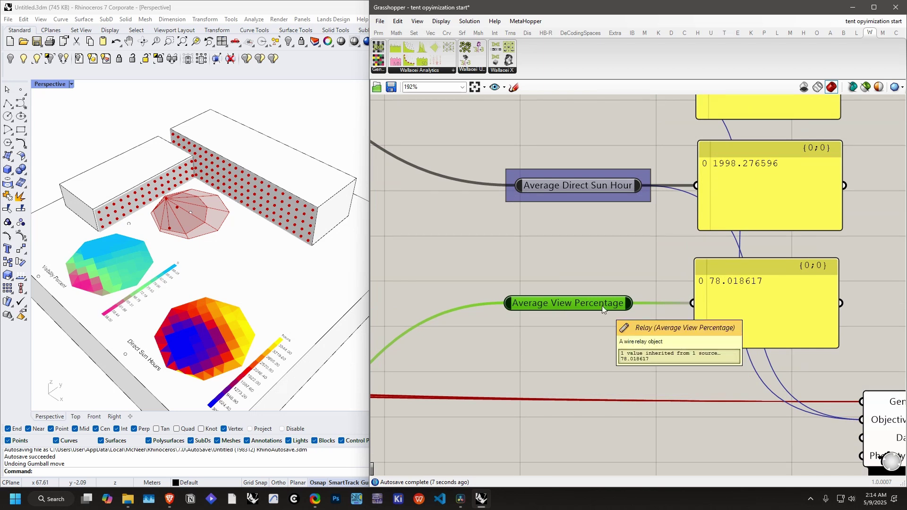
right_drag(612, 305, 566, 297)
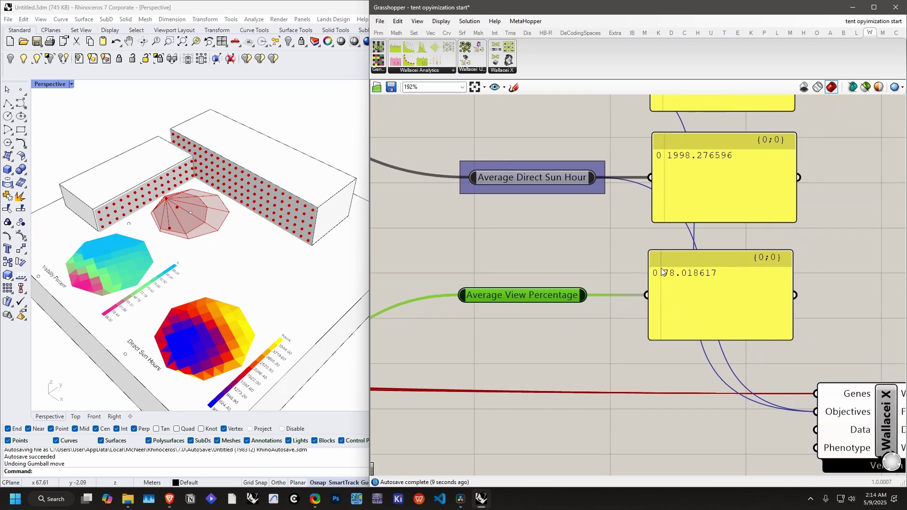
click(600, 345)
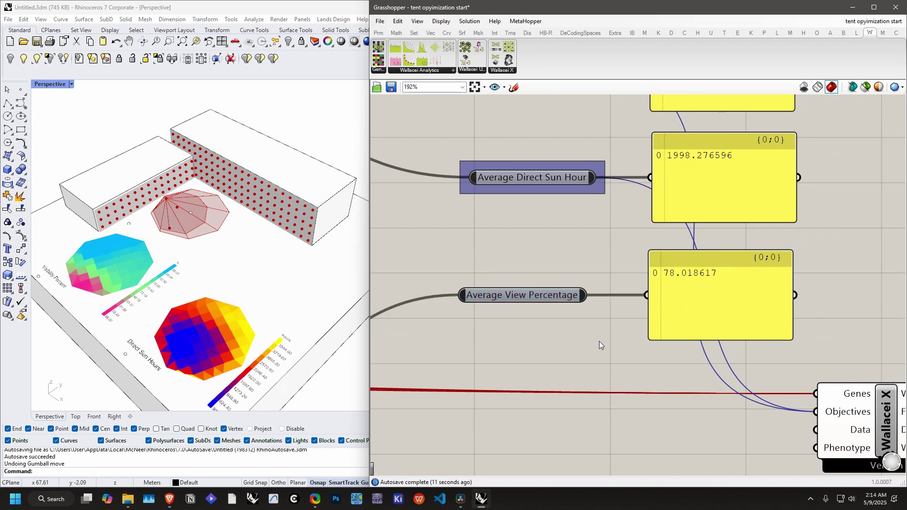
double_click(599, 341)
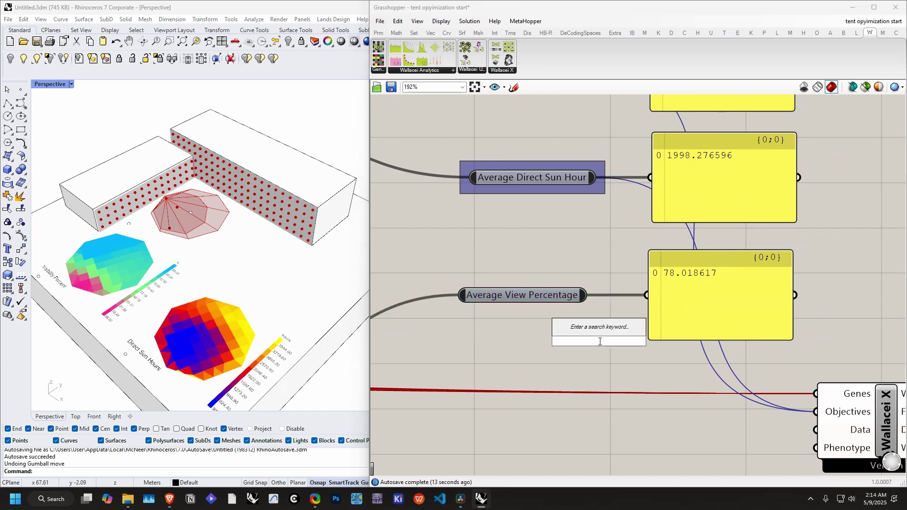
text(-)
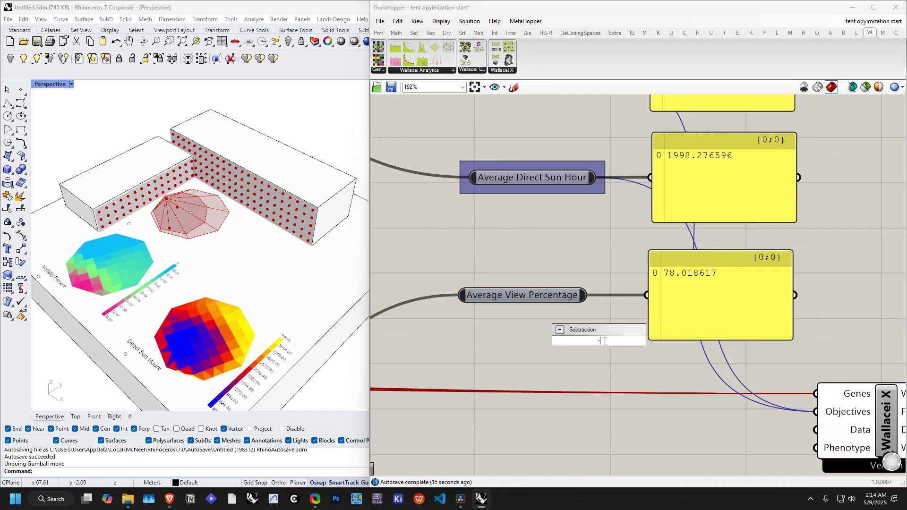
key(Return)
drag(604, 341, 607, 268)
- Add a number slider of 100, connect it to the Subtraction's A input and place the Subtraction below the Average View Percentage relay
double_click(545, 253)
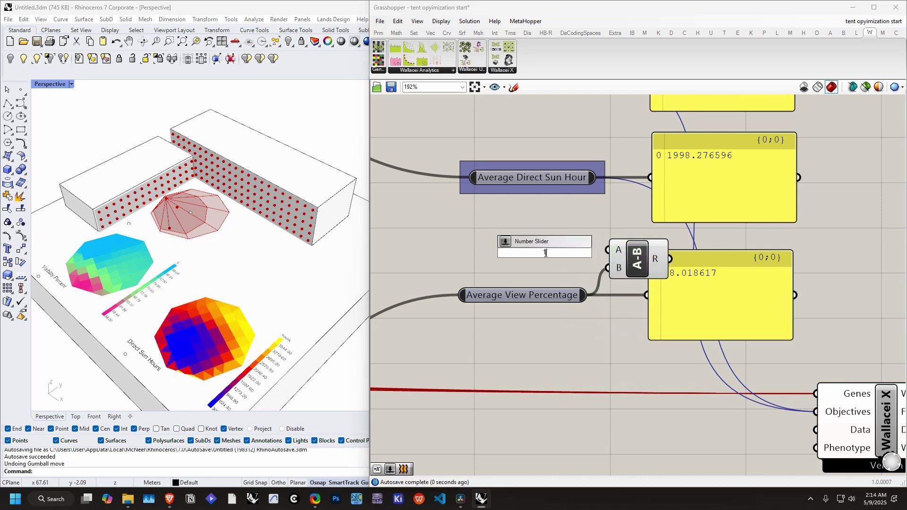
text(100)
key(Return)
drag(546, 253, 503, 254)
drag(578, 255, 678, 368)
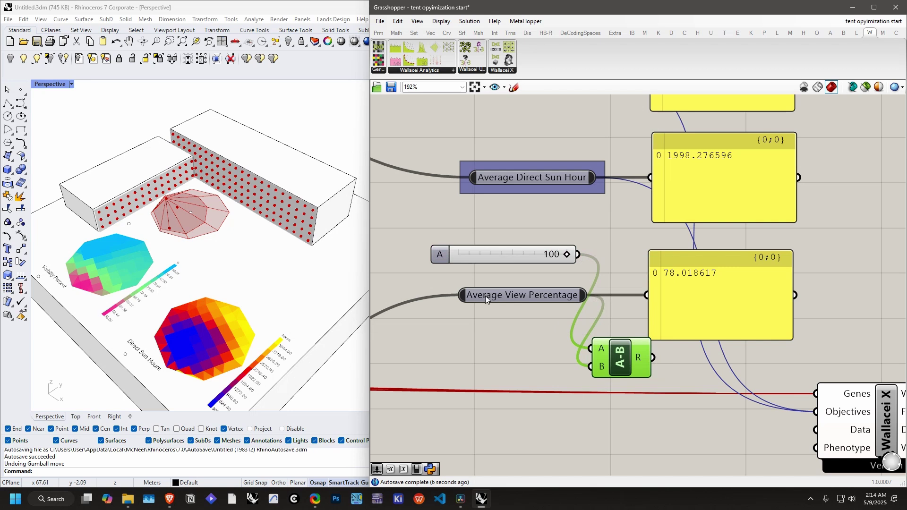
- Connect the Subtraction result to the Objectives input of Wallacei X as the third objective
right_drag(602, 305, 478, 286)
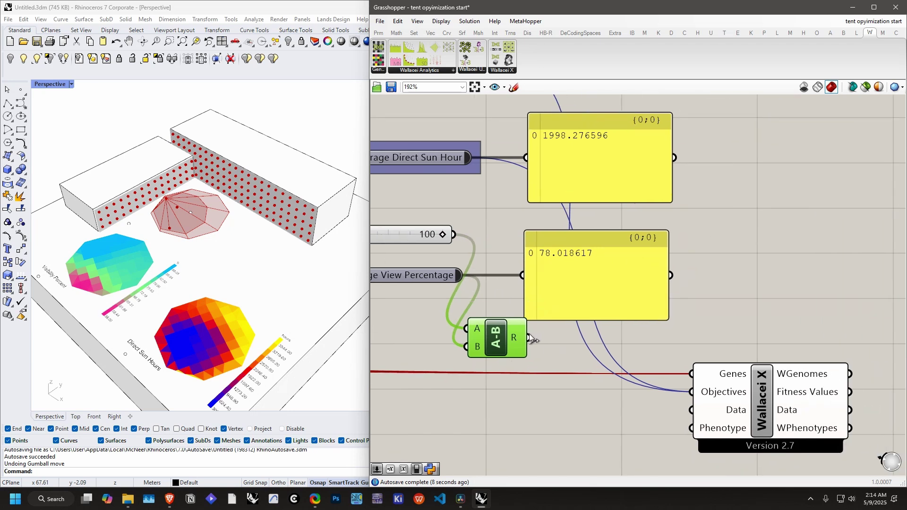
drag(529, 336, 699, 396)
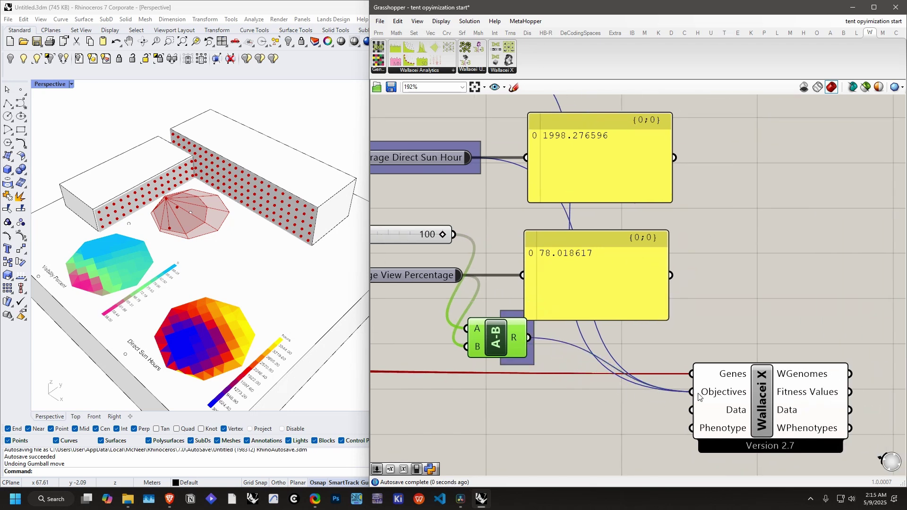
scroll(609, 338, down, 3)
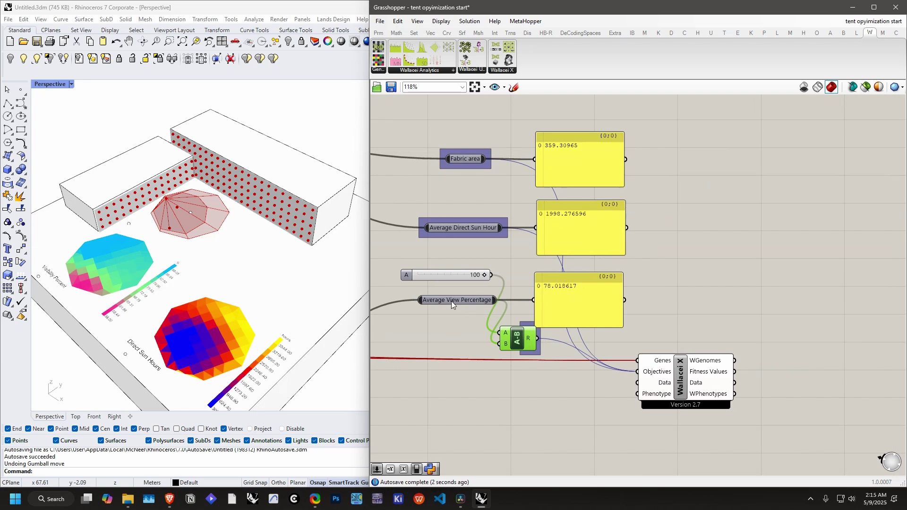
- Shift the Average View Percentage relay slightly left and move Wallacei X up and to the right of the value panels
drag(452, 301, 431, 310)
drag(695, 387, 810, 213)
right_drag(810, 213, 618, 322)
drag(619, 323, 650, 216)
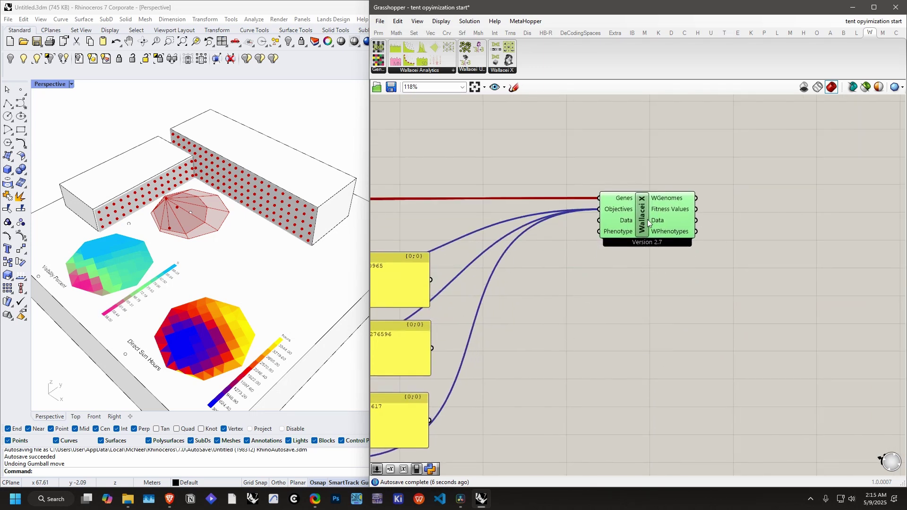
scroll(822, 343, down, 3)
scroll(701, 277, up, 3)
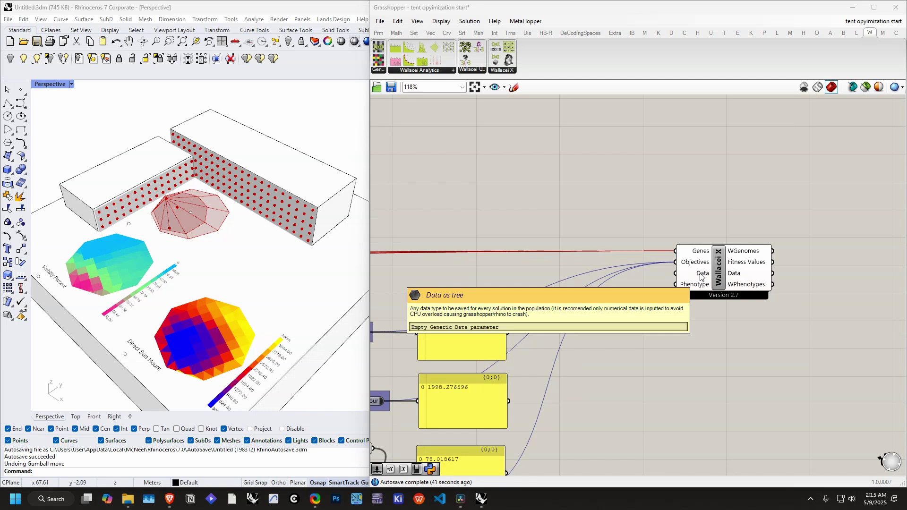
- Connect the Fabric area, Average Direct Sun Hour and Average View Percentage relays to the Data input of Wallacei X
drag(700, 276, 659, 286)
right_drag(605, 385, 671, 336)
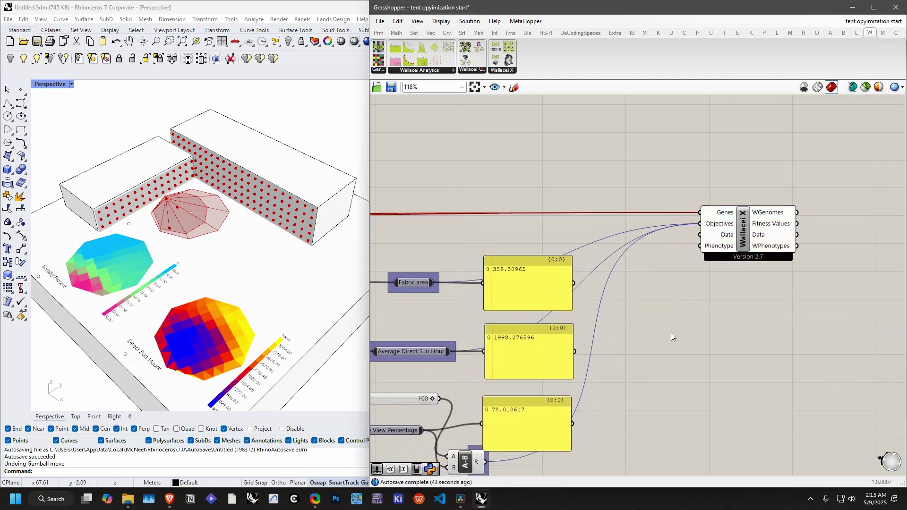
drag(431, 283, 700, 235)
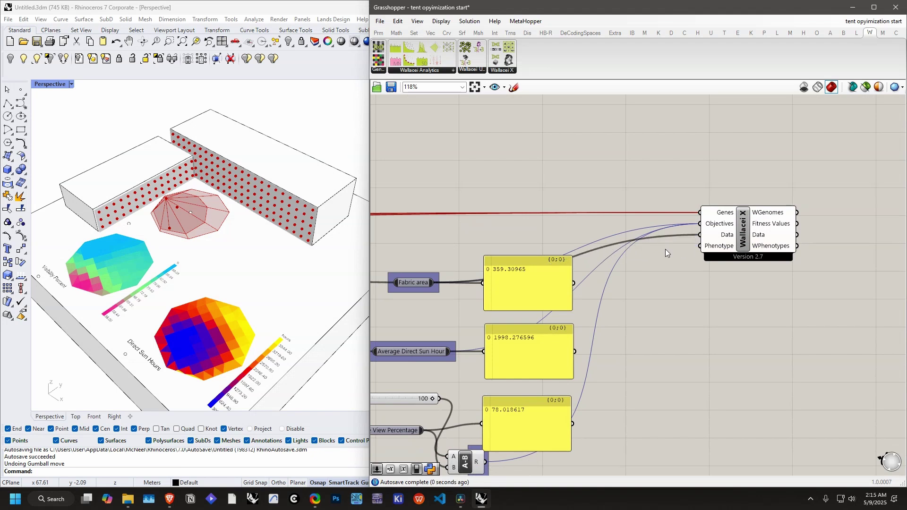
drag(451, 352, 700, 235)
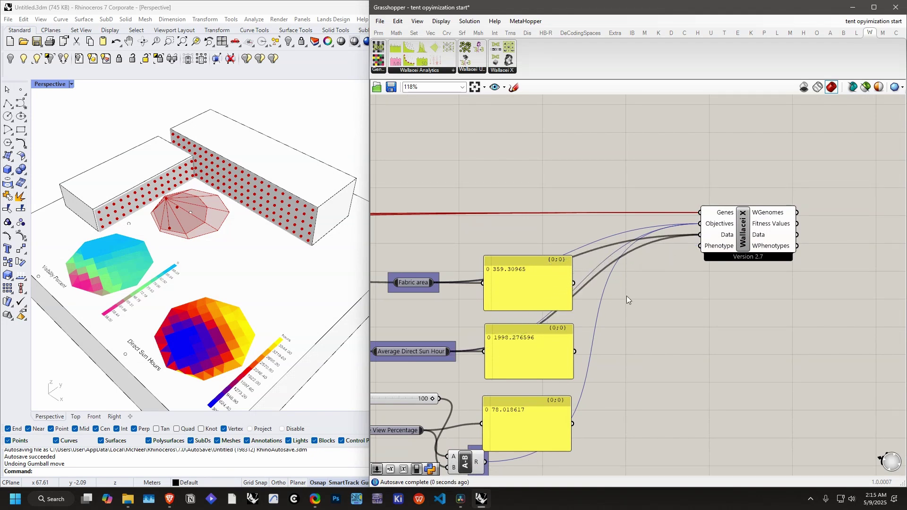
right_drag(586, 336, 626, 302)
shift+drag(524, 396, 740, 202)
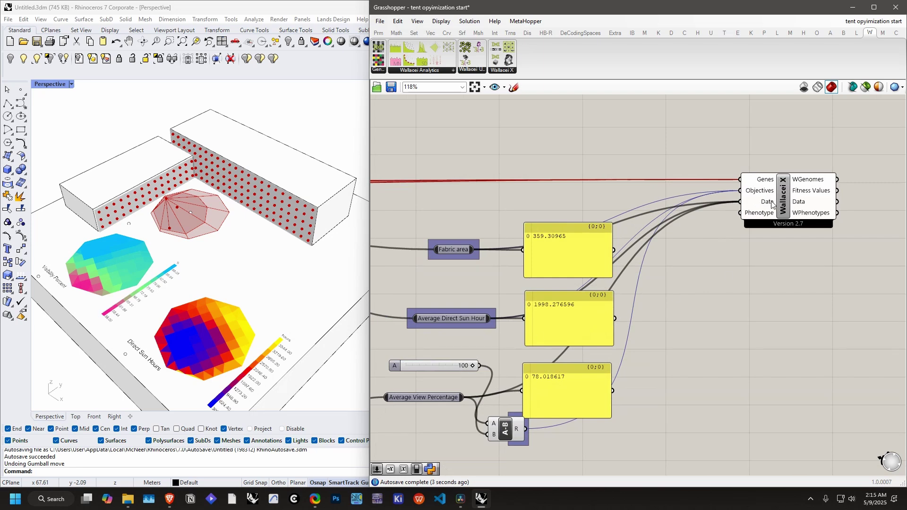
- Move Wallacei X above the Fitness Analysis group and connect the Tent Cover relay to its Phenotype input
scroll(787, 204, down, 4)
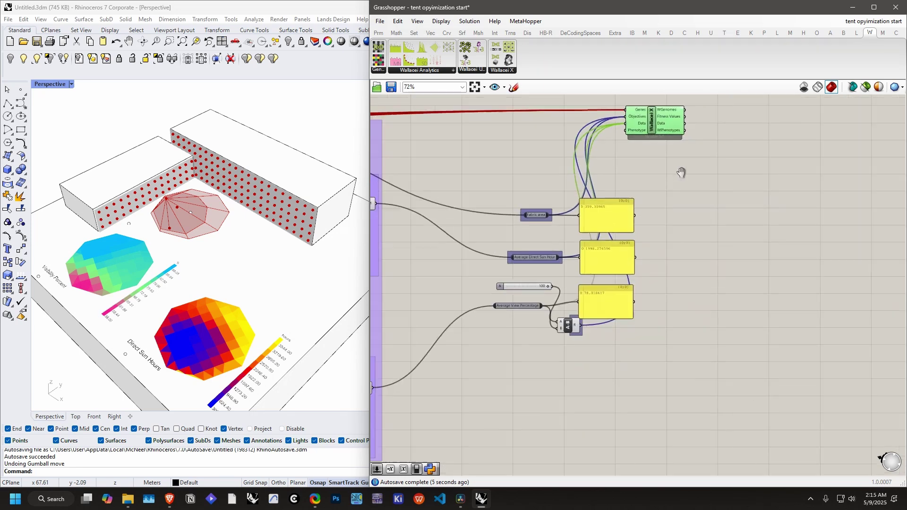
scroll(680, 153, down, 4)
right_drag(713, 163, 607, 228)
right_drag(681, 246, 779, 237)
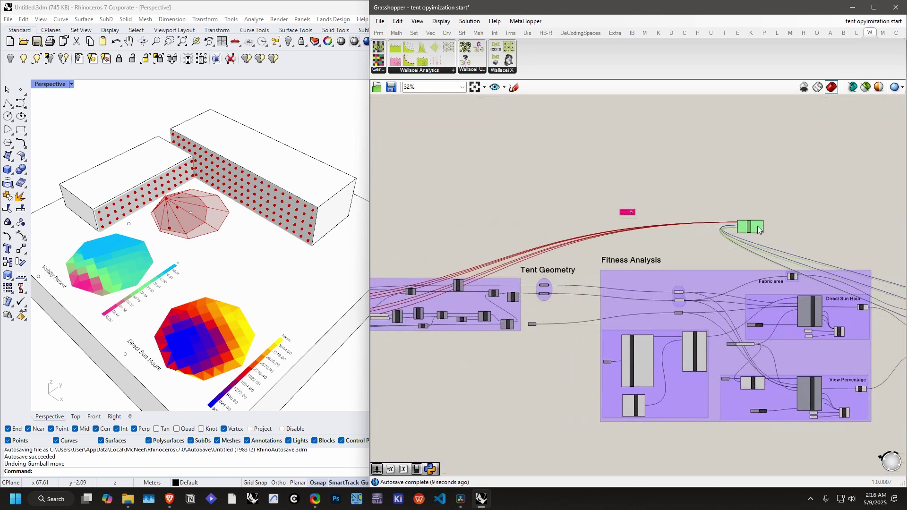
drag(758, 225, 587, 240)
scroll(548, 263, up, 6)
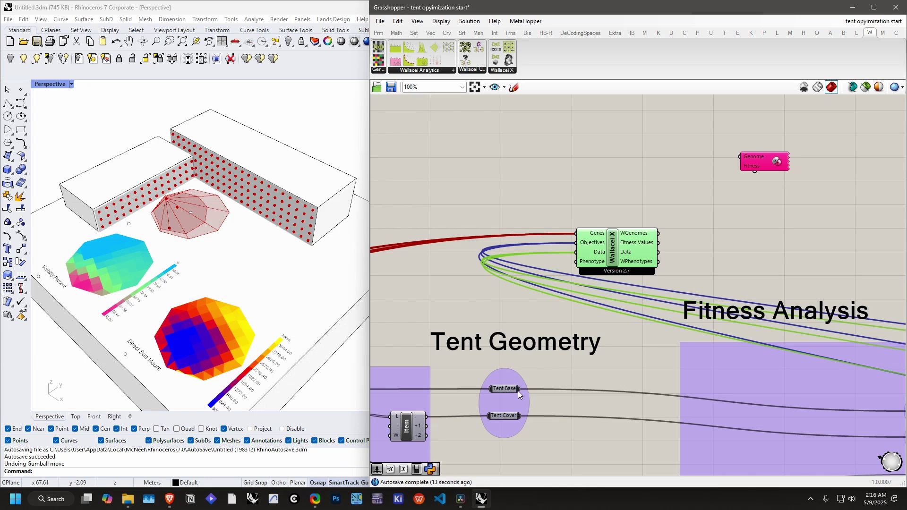
drag(518, 414, 564, 264)
scroll(519, 293, down, 4)
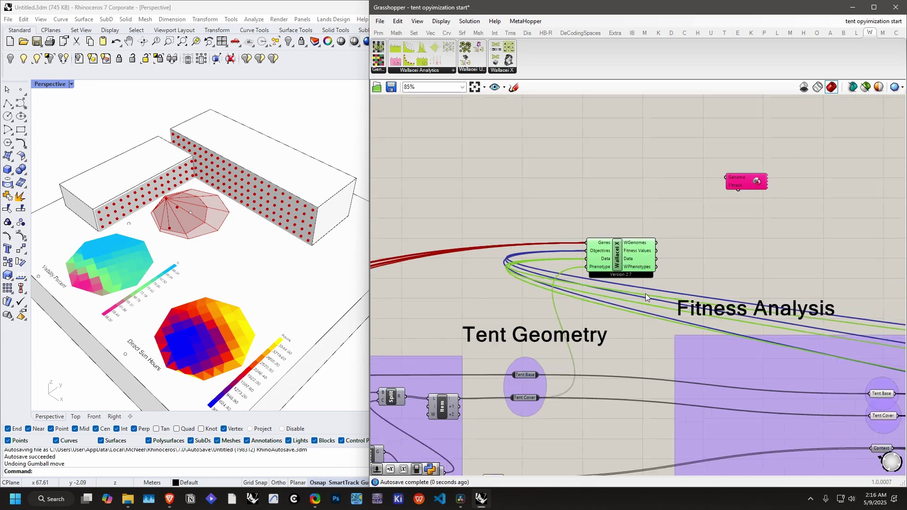
drag(467, 286, 770, 233)
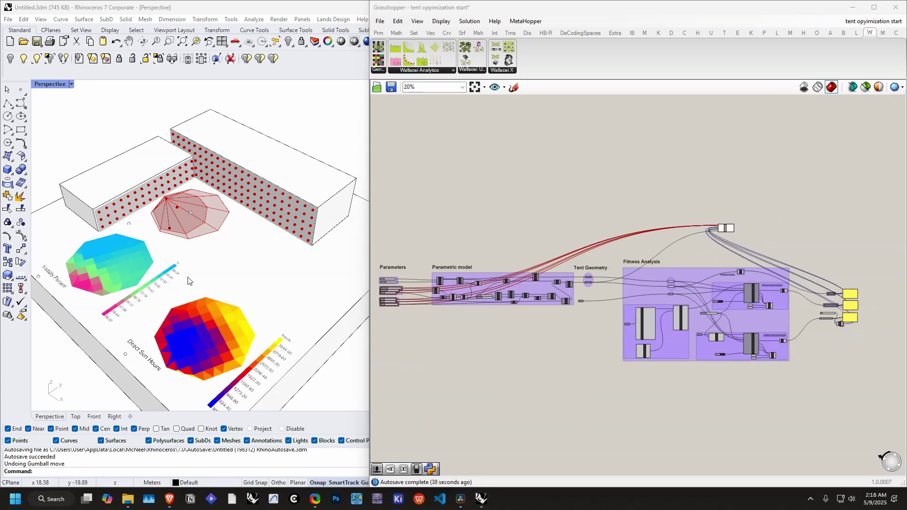
- Add the analysis meshes from the Direct Sun Hour and View Percentage components to the Phenotype input of Wallacei X
scroll(639, 299, up, 5)
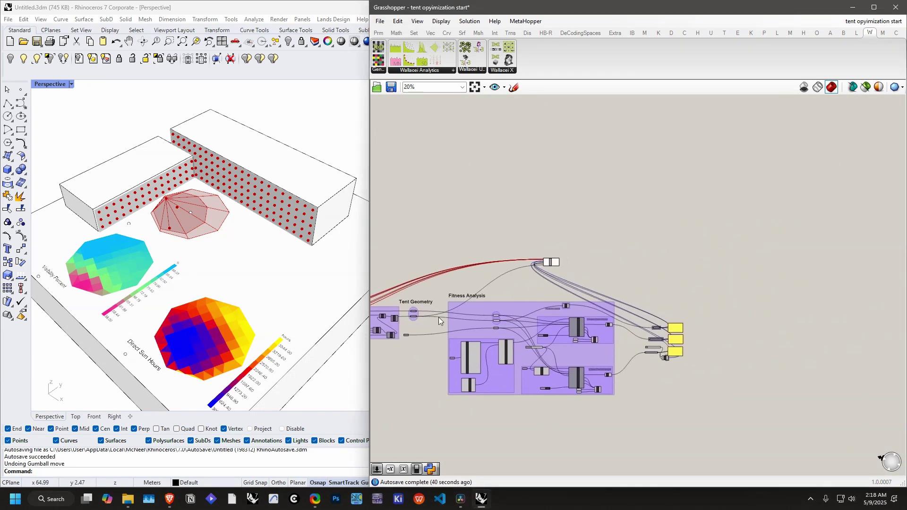
right_drag(611, 358, 642, 437)
scroll(642, 437, up, 4)
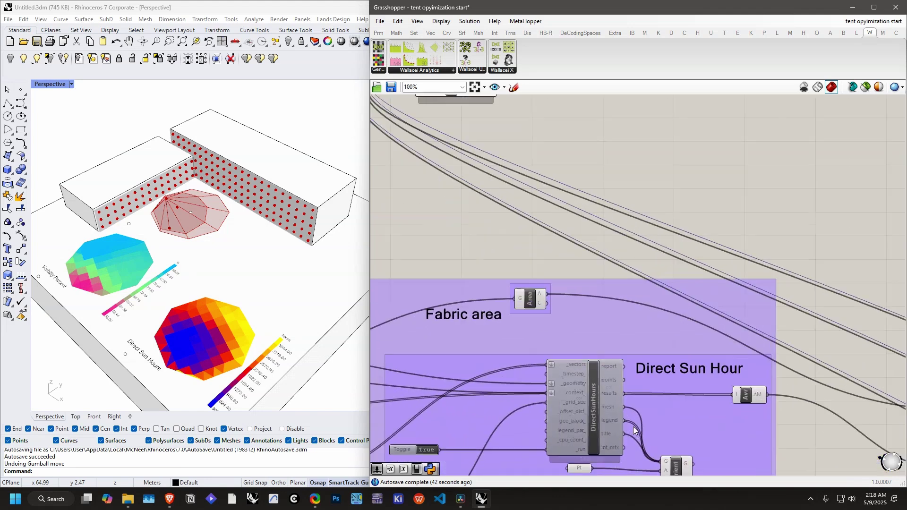
right_drag(412, 99, 412, 204)
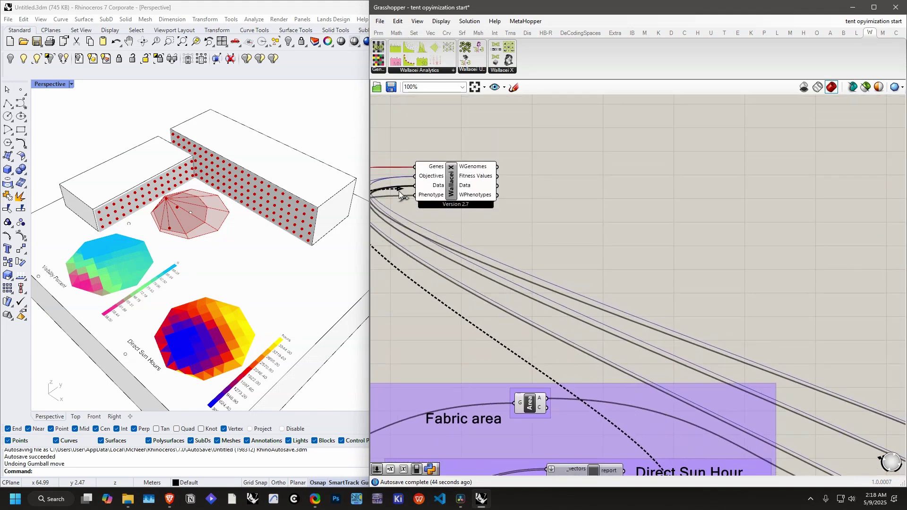
scroll(579, 313, down, 3)
right_drag(579, 314, 577, 190)
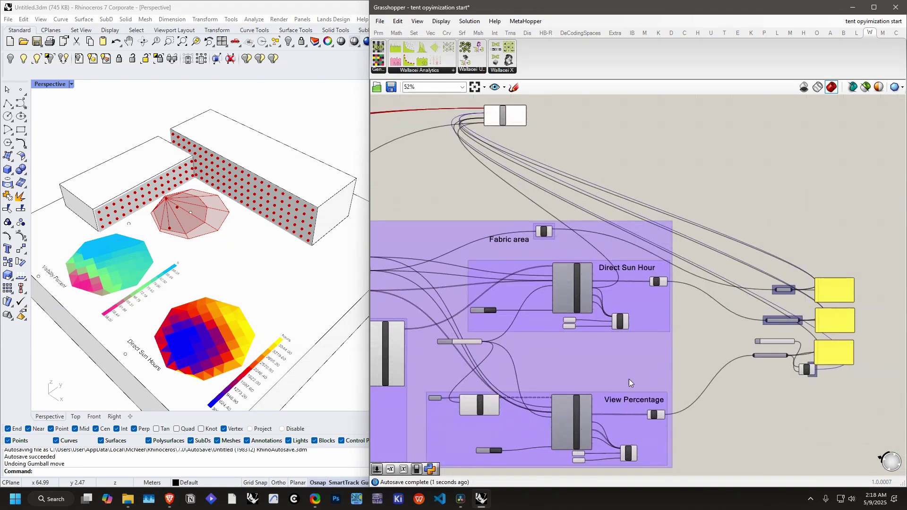
right_drag(628, 378, 593, 326)
scroll(561, 372, up, 3)
drag(559, 367, 642, 166)
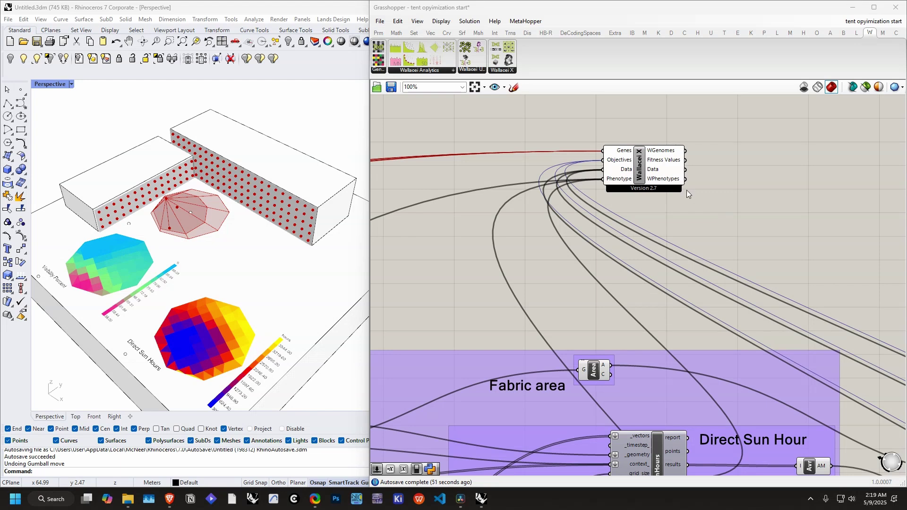
- Open the Wallacei X settings, enable Autosave and turn off Minimize Rhino On Start
double_click(639, 172)
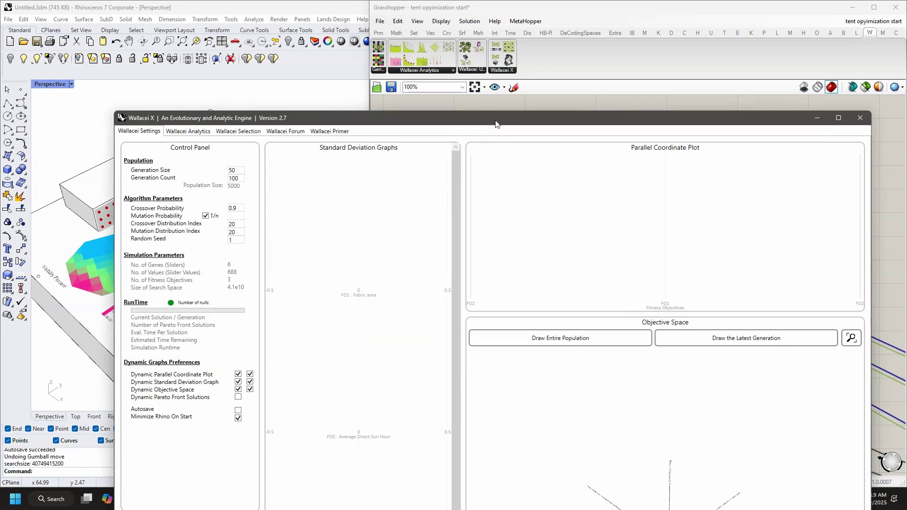
drag(495, 124, 511, 26)
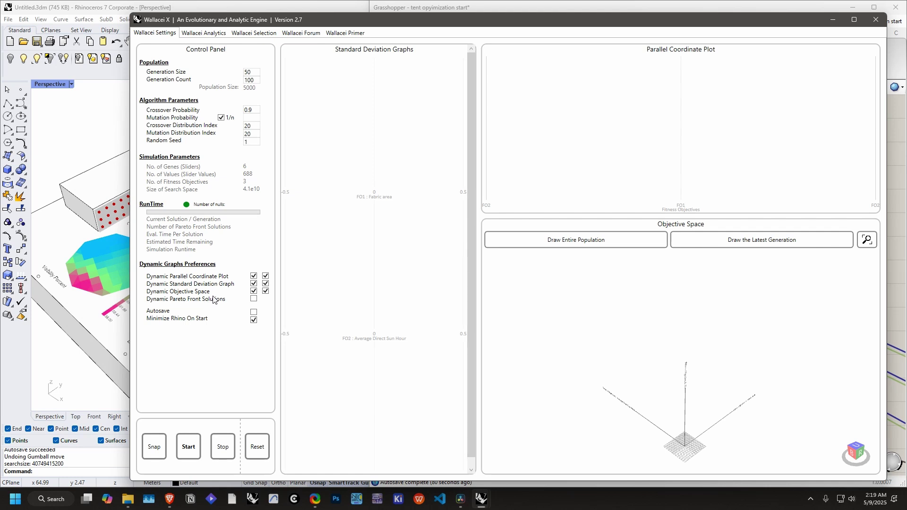
click(254, 312)
- Start the optimization and move the Wallacei X window aside so the tent model in Rhino can be watched
click(187, 448)
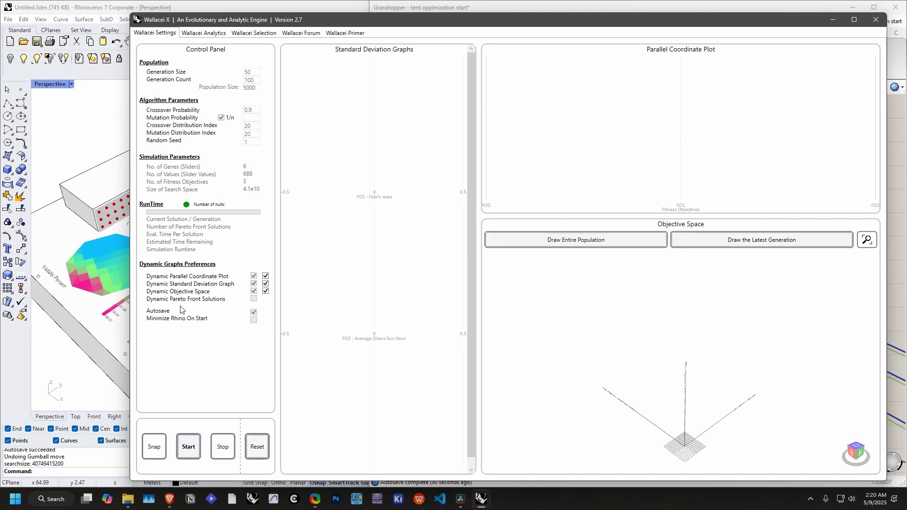
drag(300, 22, 542, 21)
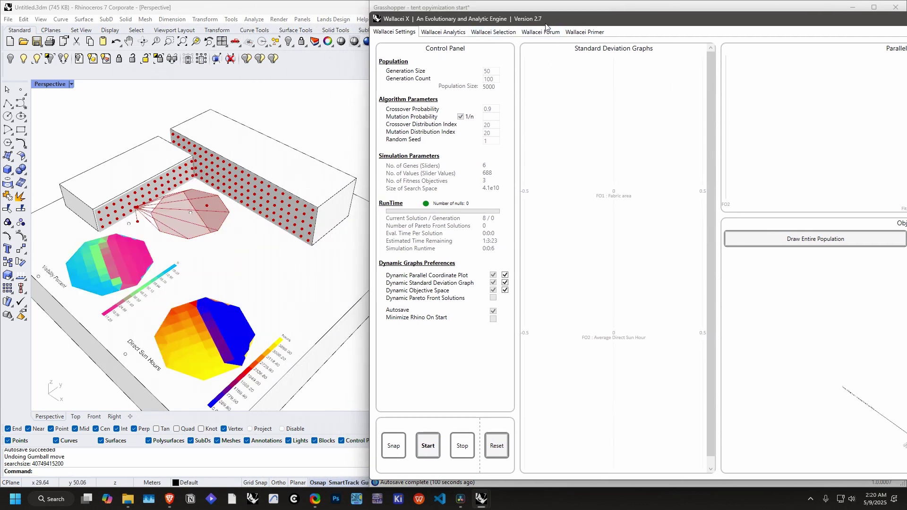
drag(546, 21, 512, 14)
drag(501, 29, 503, 29)
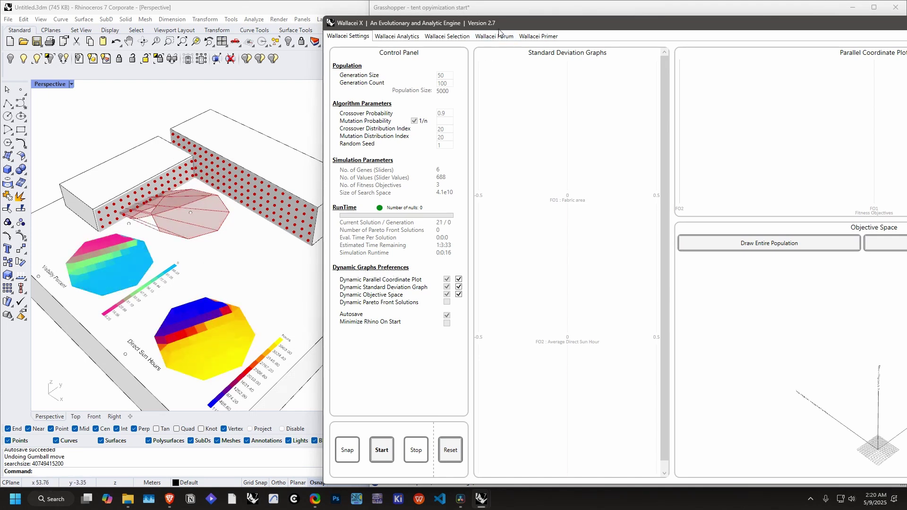
drag(500, 30, 449, 31)
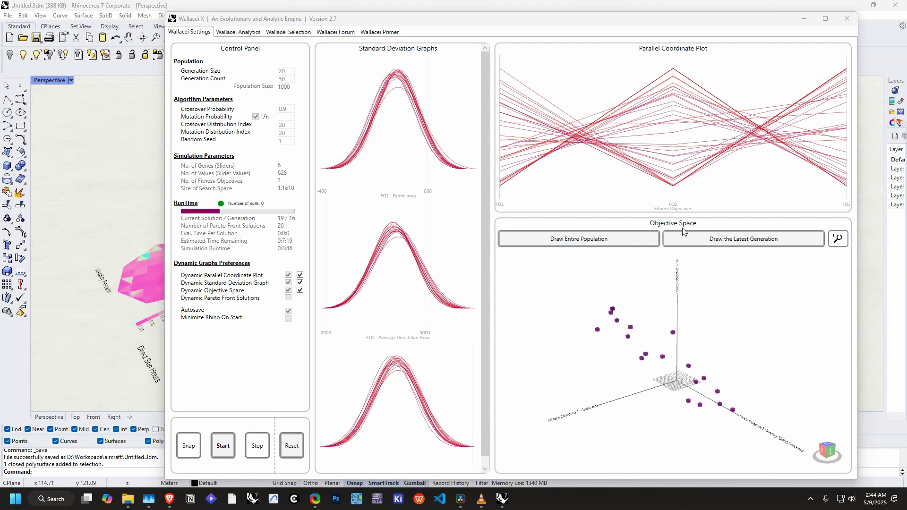
- Examine the distribution of solutions along the three fitness objectives in the Objective Space from several angles
right_drag(689, 354, 629, 392)
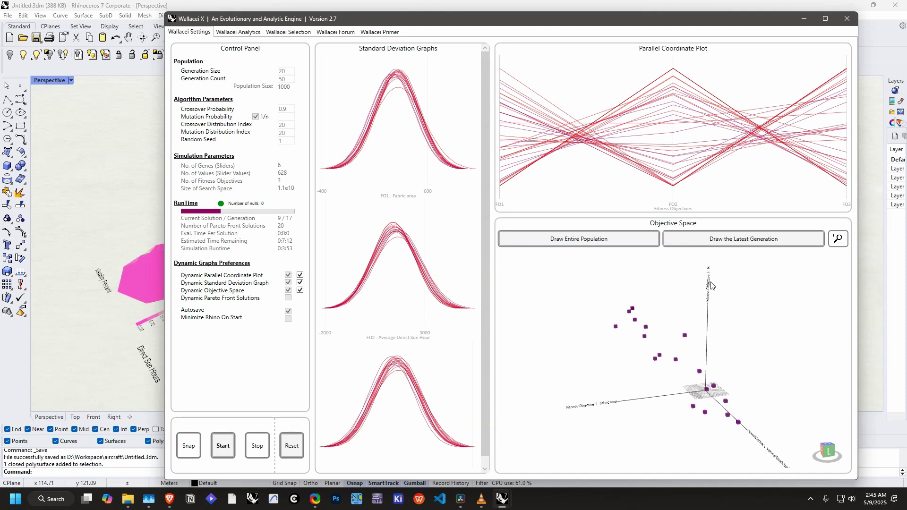
right_drag(732, 354, 677, 364)
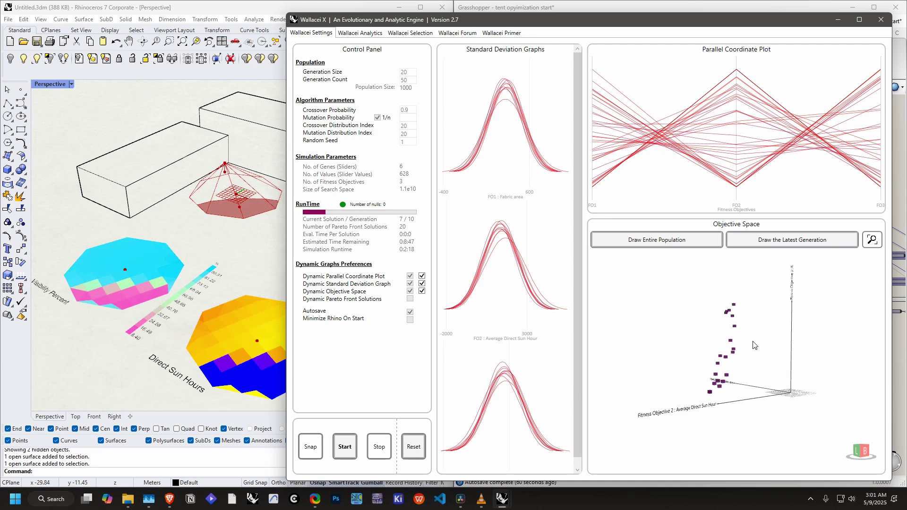
right_drag(749, 358, 755, 370)
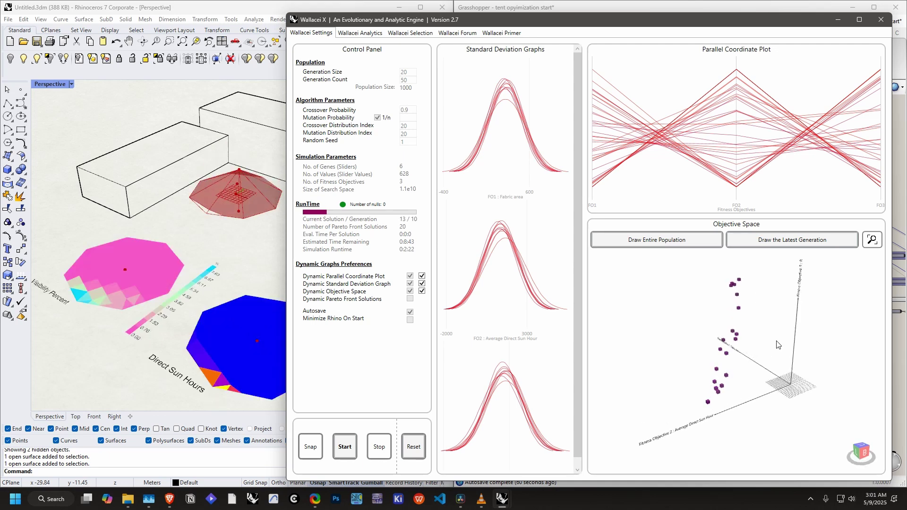
right_drag(777, 344, 796, 399)
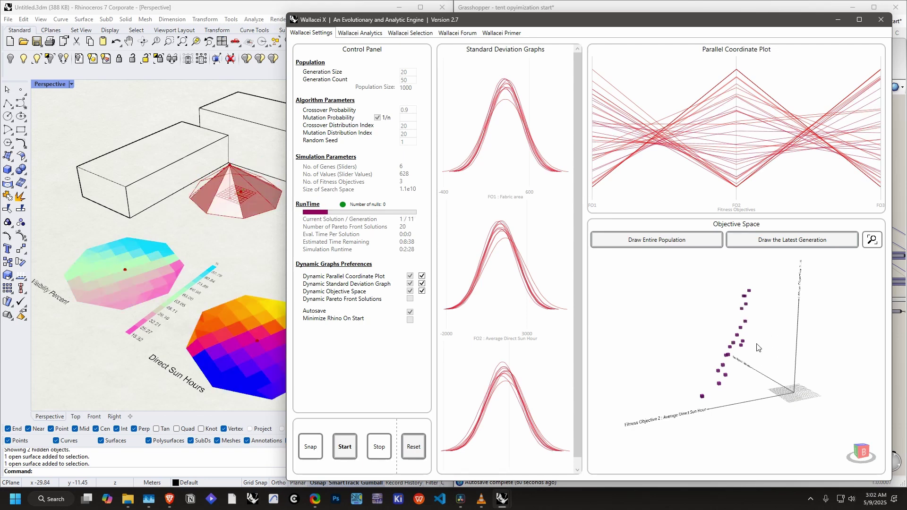
right_drag(757, 348, 845, 356)
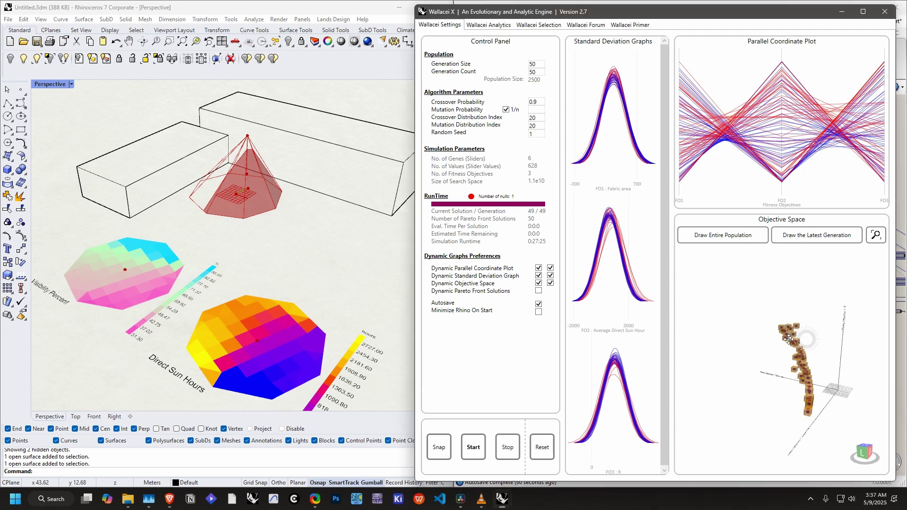
right_drag(779, 331, 737, 325)
- Open Wallacei Selection for the optimization results
click(539, 25)
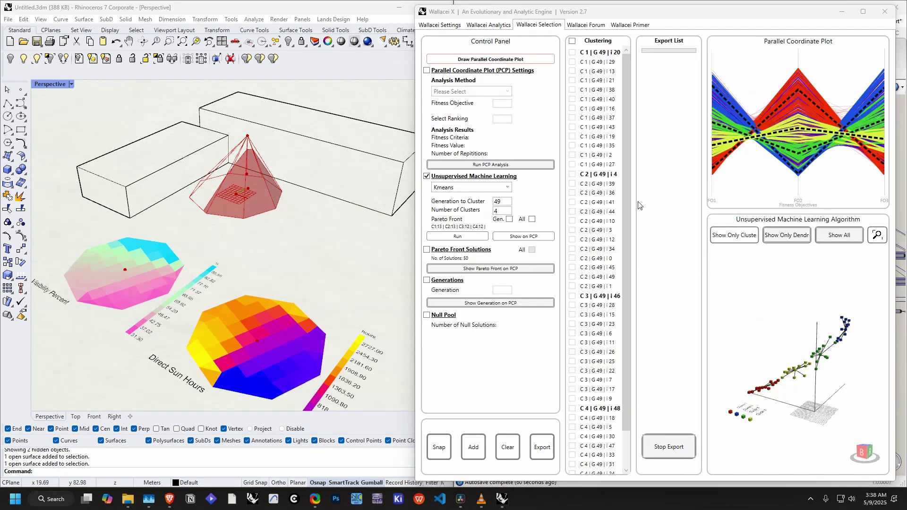